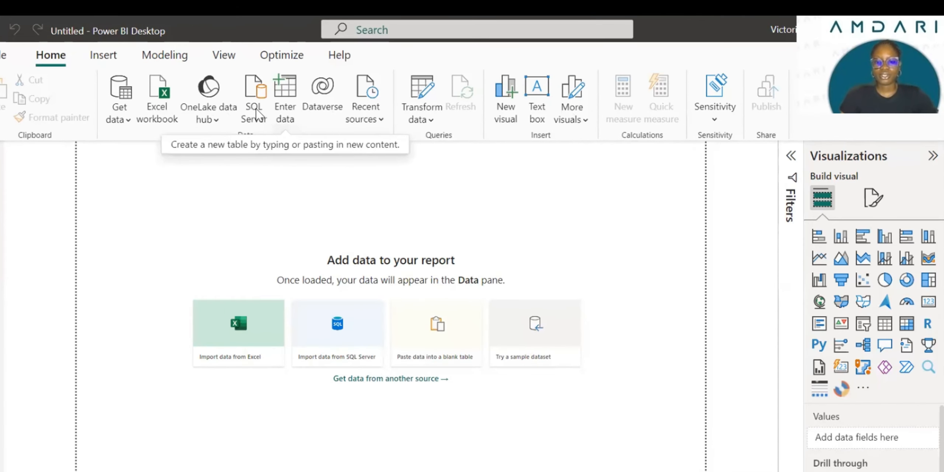
Start a SQL Server data import and switch to SQL Server's Connect to Server dialog to copy the server name KEEVIC\SQLEXPRESS.
left_click(261, 122)
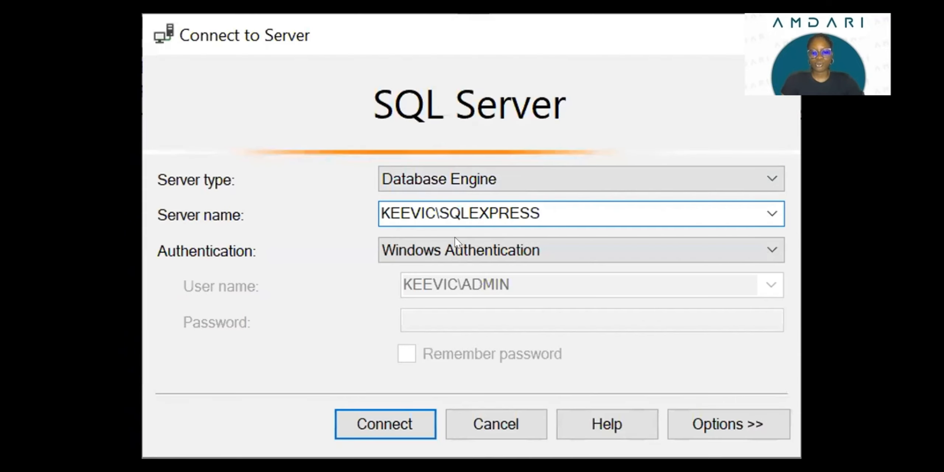
left_click_drag(373, 205, 478, 205)
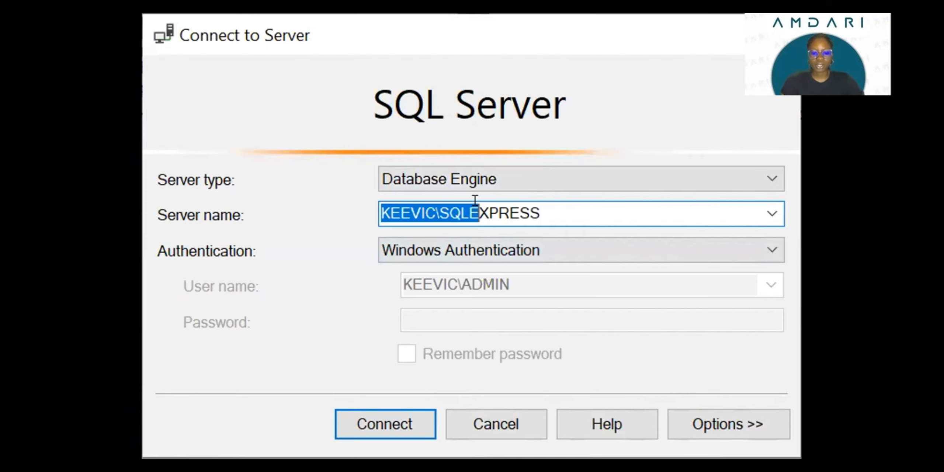
left_click_drag(536, 200, 537, 200)
key("ctrl+c")
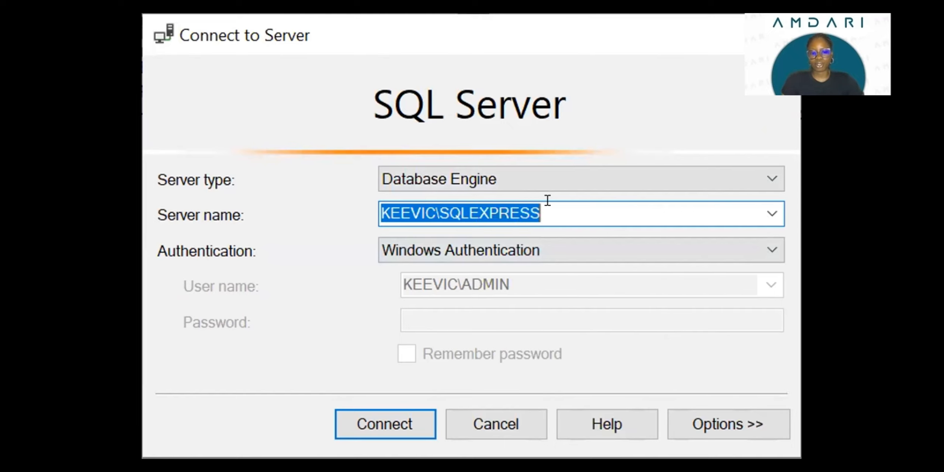
left_click(518, 203)
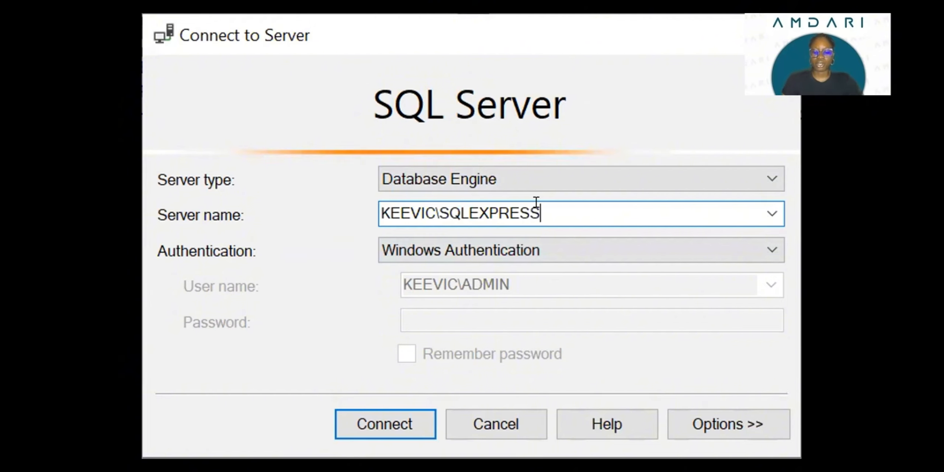
double_click(535, 204)
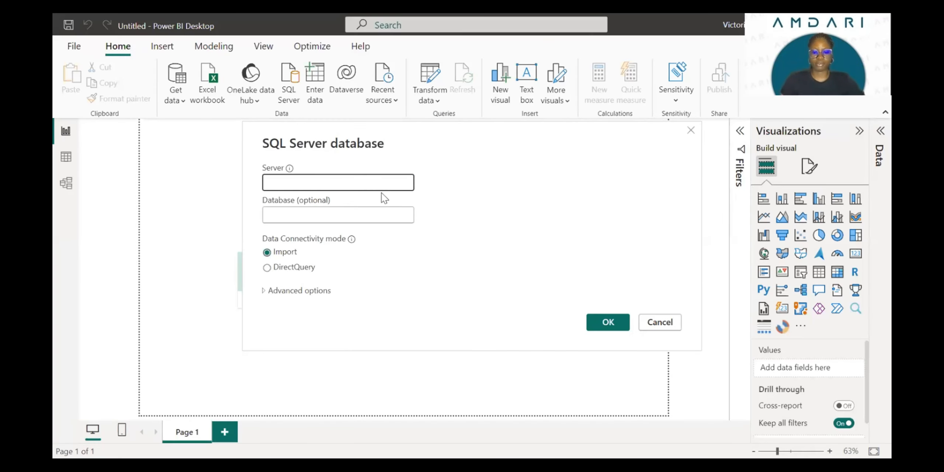
Connect to server KEEVIC\SQLEXPRESS and database StyleScape DB in Power BI Desktop, using Import mode.
key("ctrl+v")
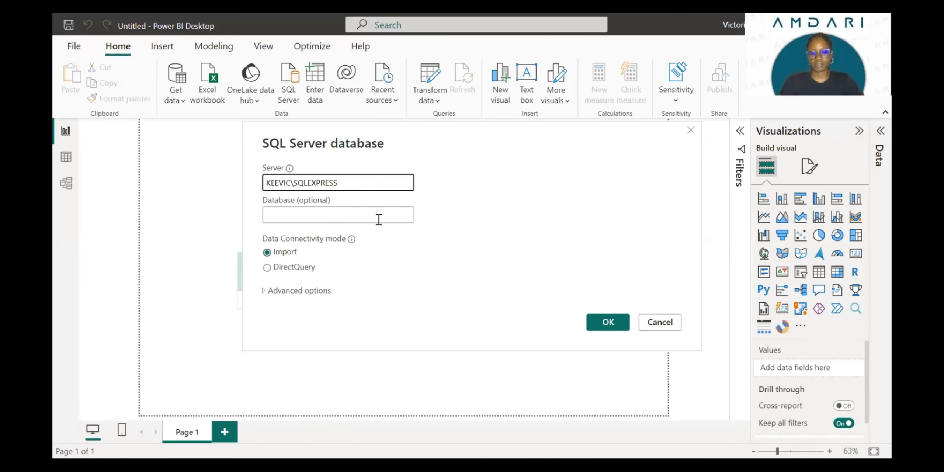
left_click(379, 219)
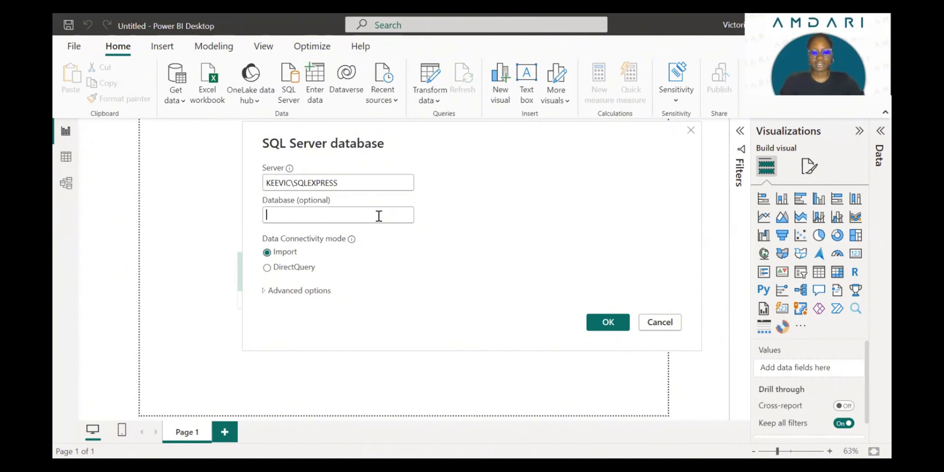
type("S")
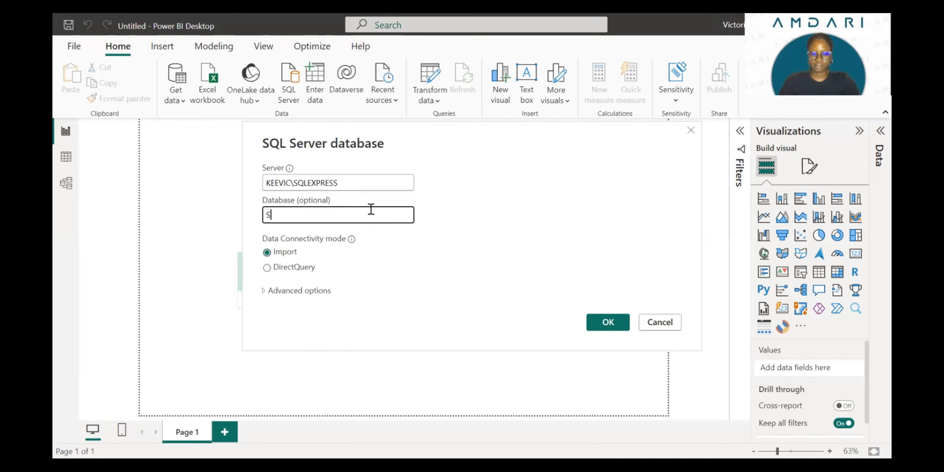
type("tyleS")
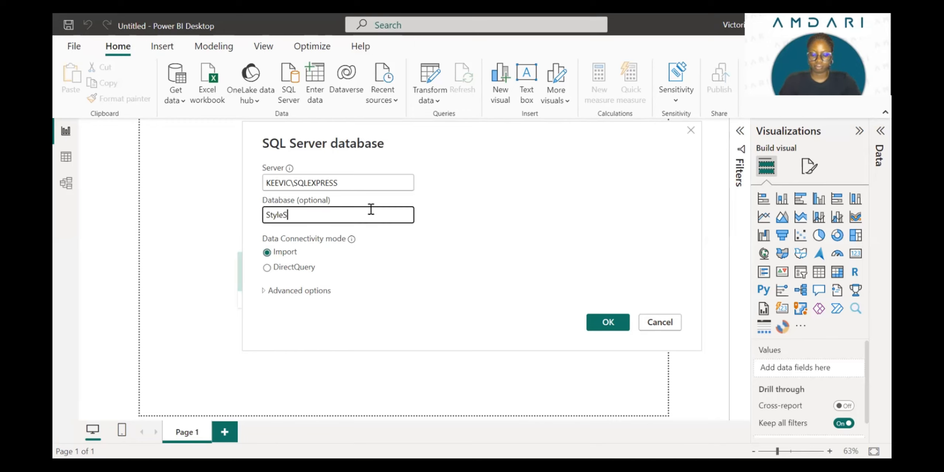
type("cape DB")
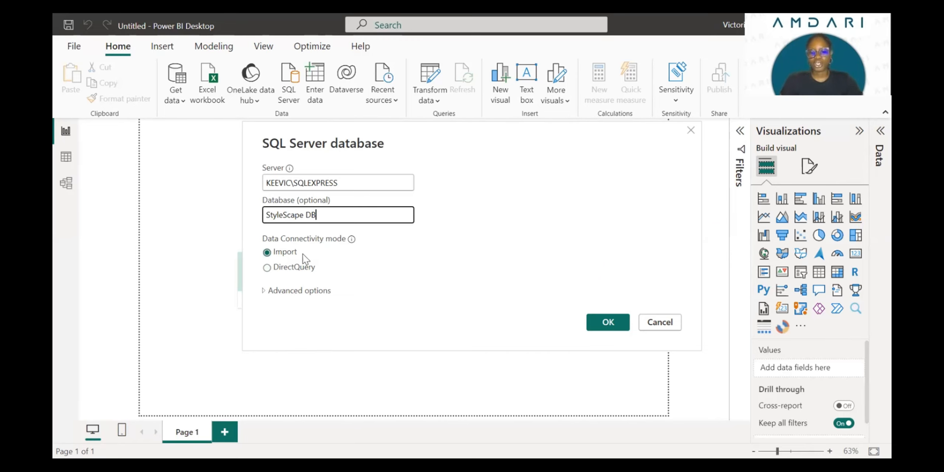
left_click(616, 321)
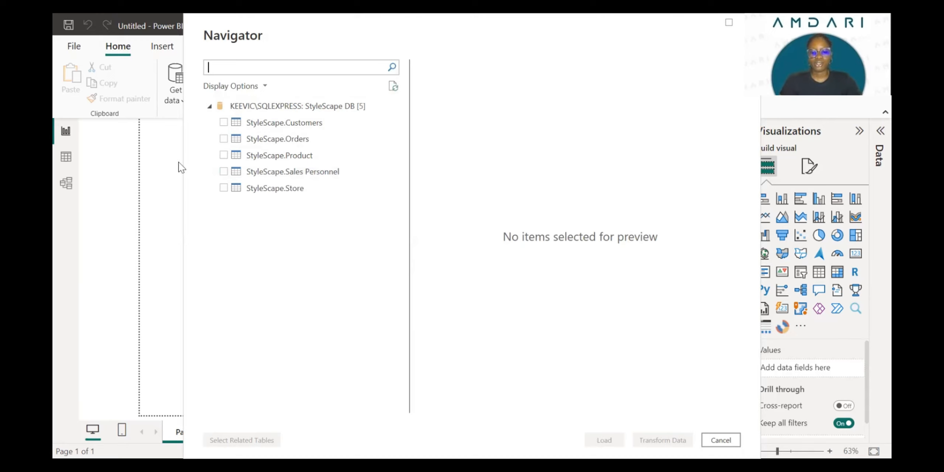
Select the StyleScape Customers, Product, Sales Personnel and Store tables and open them in Power Query Editor for transformation.
left_click(222, 125)
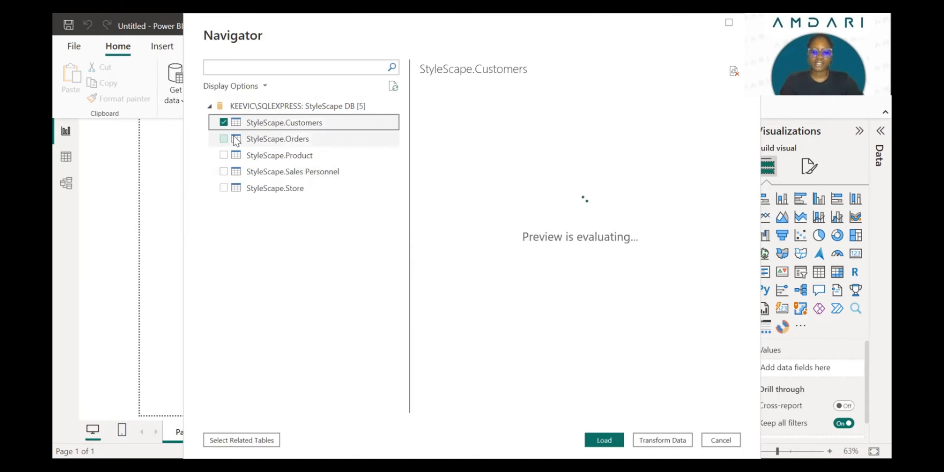
left_click(224, 155)
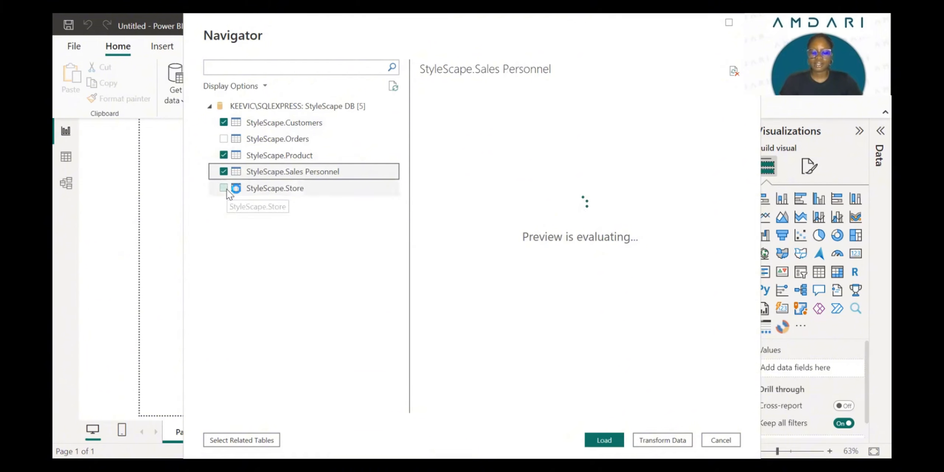
left_click(228, 191)
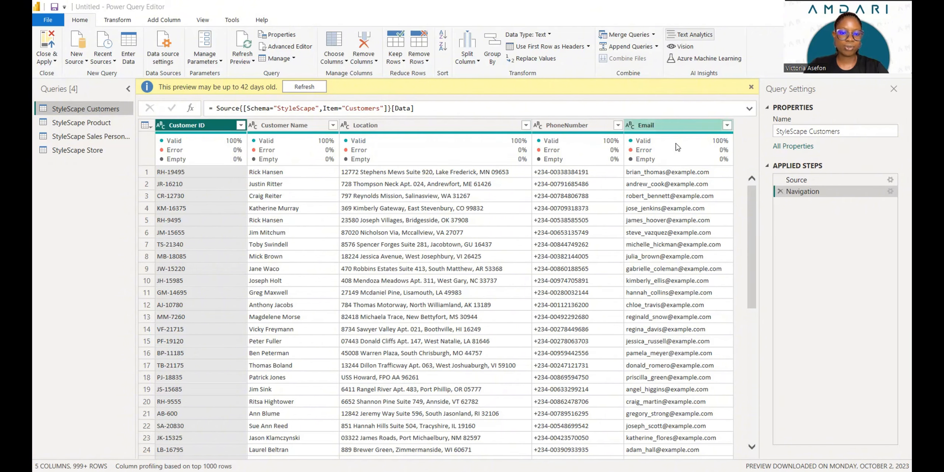
Change the ProductID column of the StyleScape Product query to Text and rename the query Product.
left_click(75, 125)
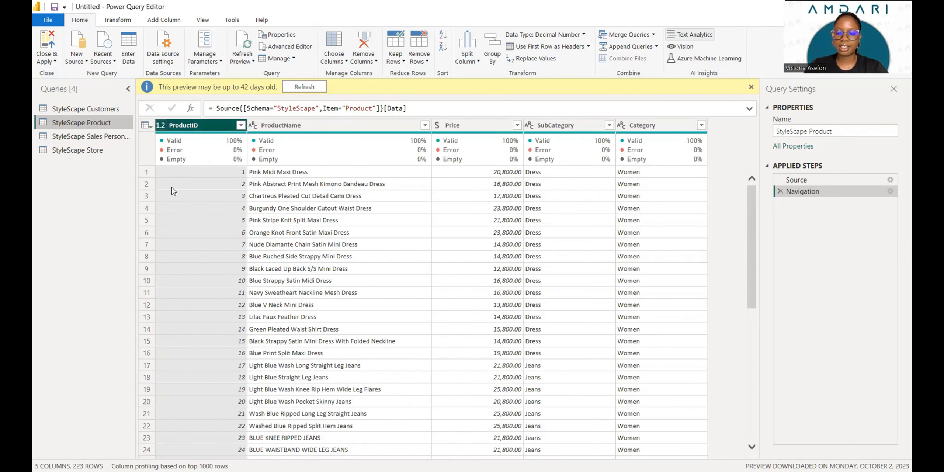
left_click(161, 125)
left_click(190, 247)
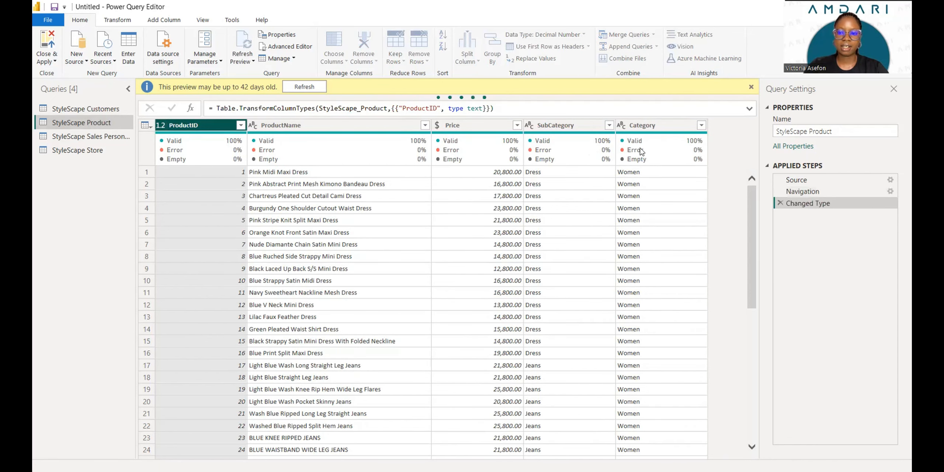
double_click(793, 132)
key("BackSpace")
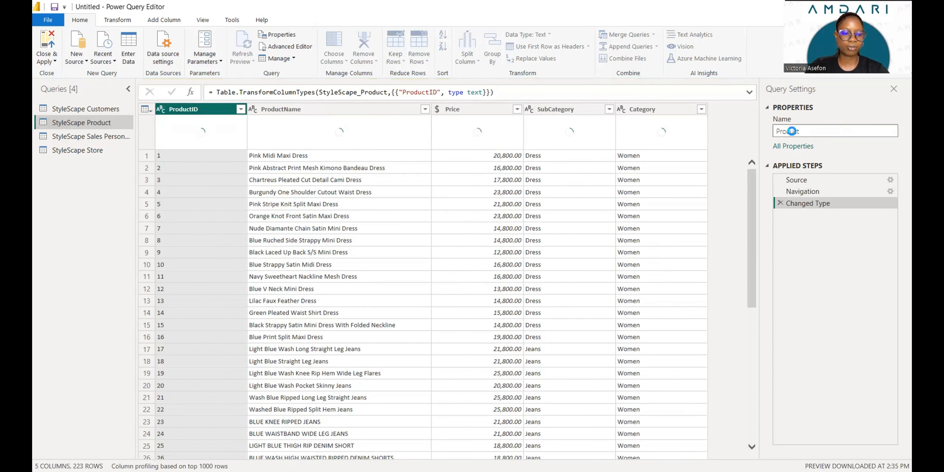
key("Return")
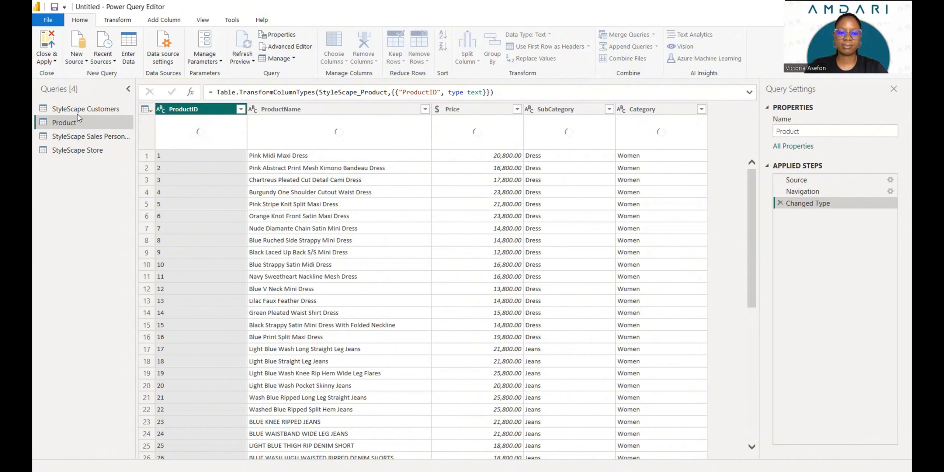
Rename the StyleScape Customers query to Customers.
left_click(76, 110)
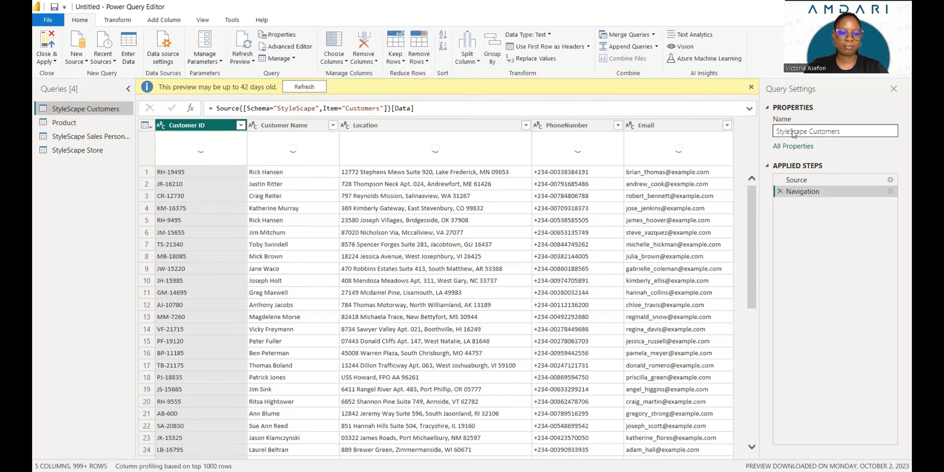
double_click(793, 131)
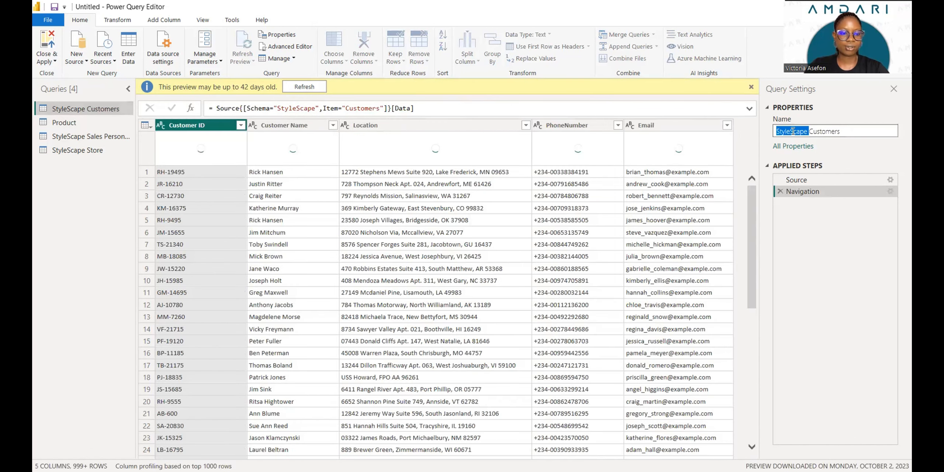
key("Delete")
key("Delete")
key("Return")
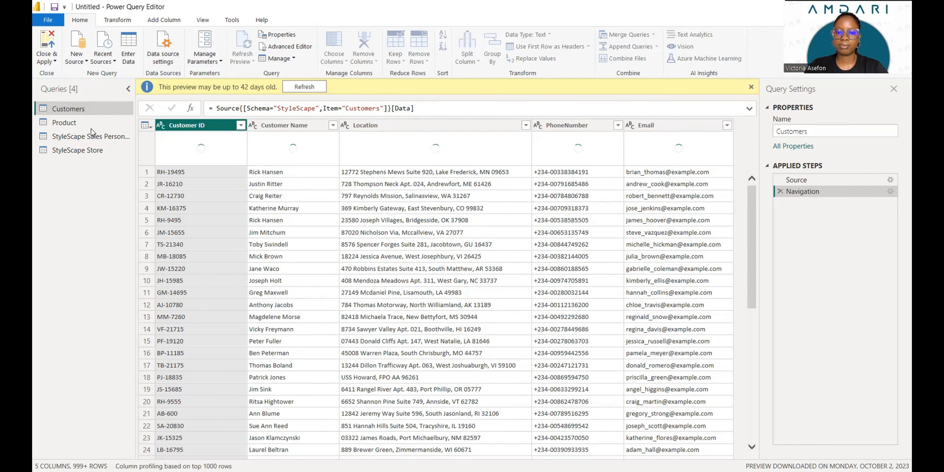
In the StyleScape Sales Personnel query, set PersonnelID and StoreID to Text and DateJoined to Date.
left_click(94, 138)
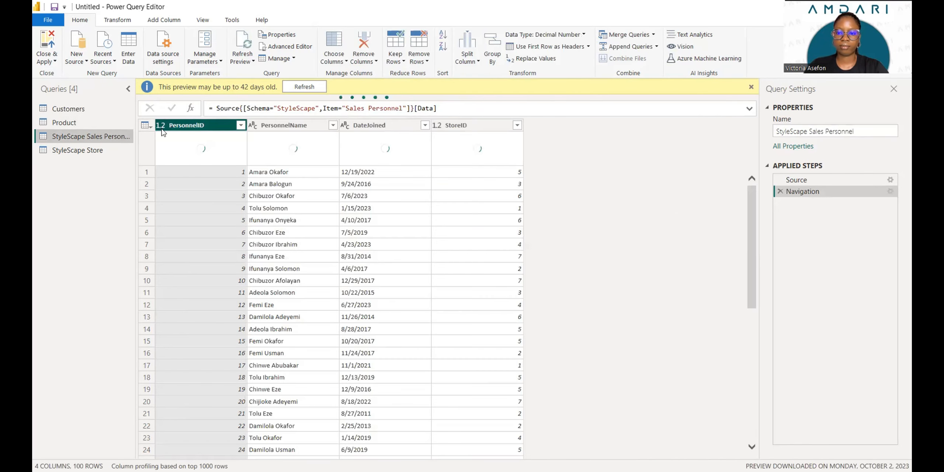
left_click(160, 126)
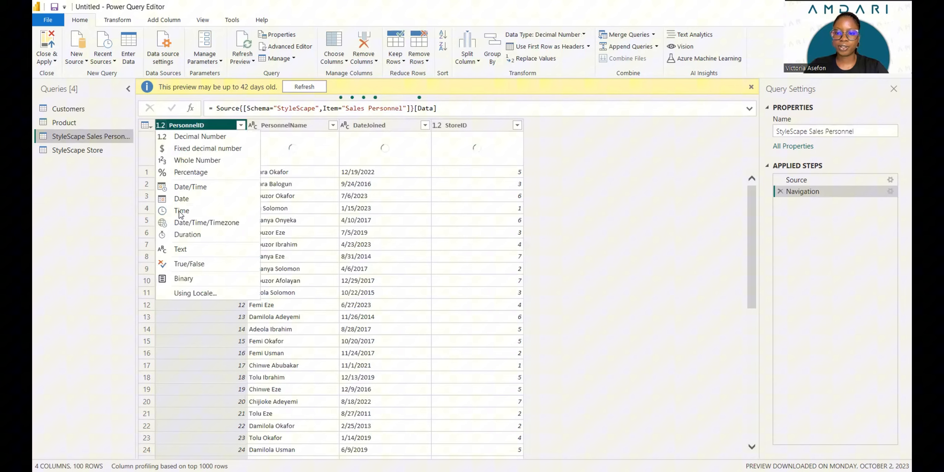
left_click(200, 253)
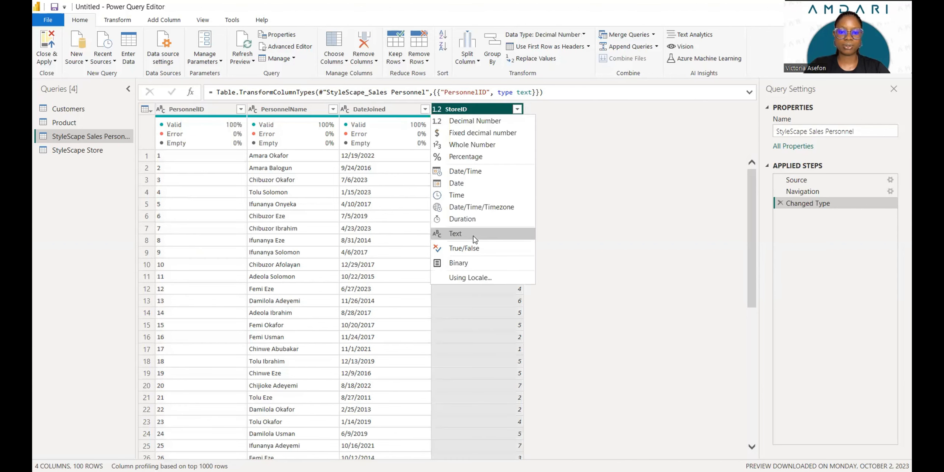
left_click(474, 235)
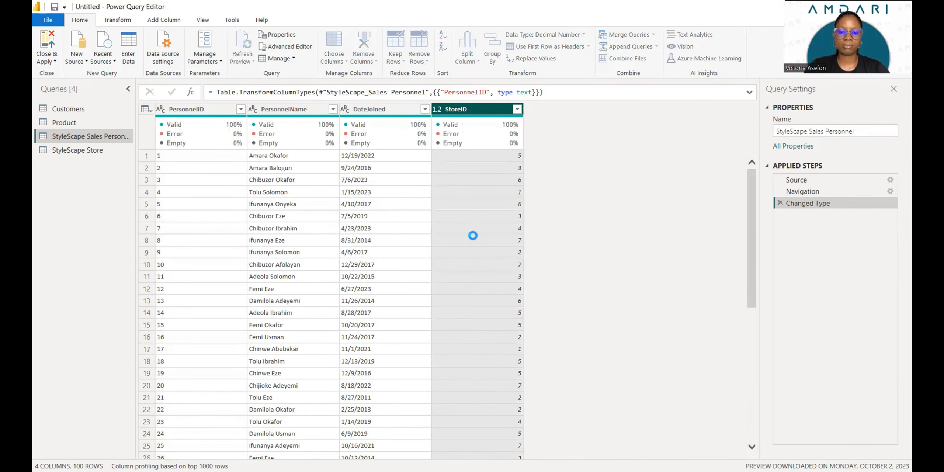
left_click(344, 110)
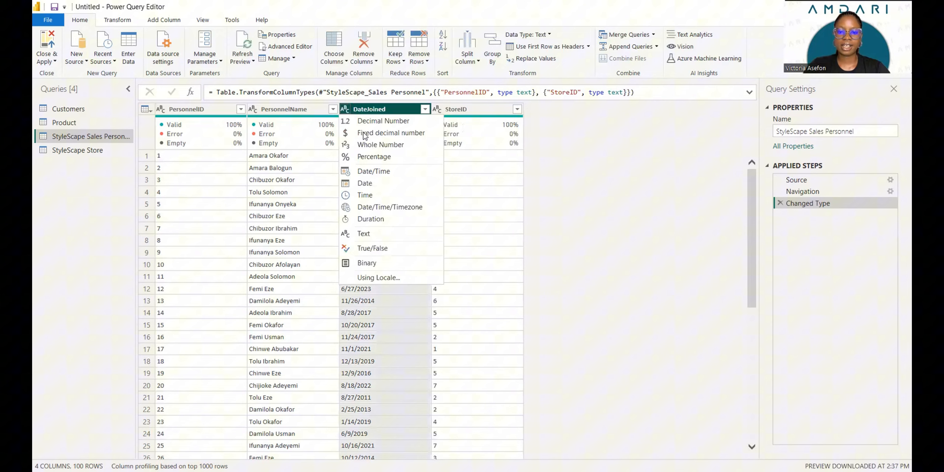
left_click(386, 182)
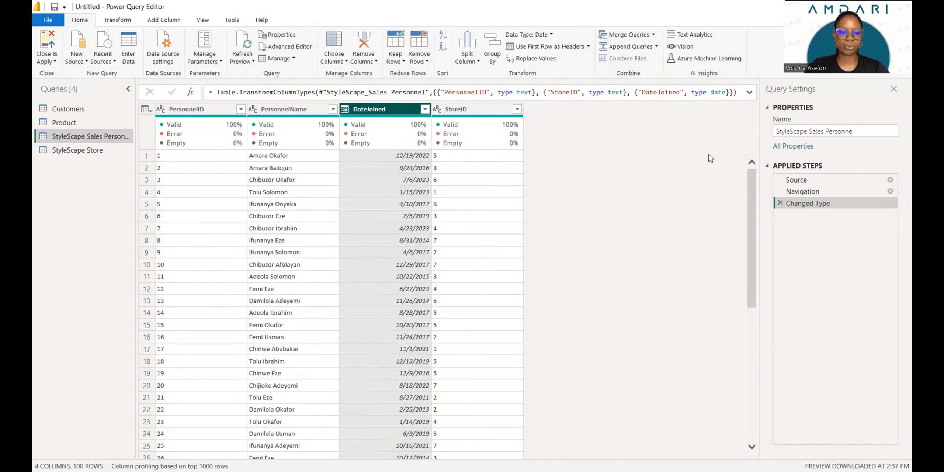
Remove the StyleScape prefix from the personnel query's name so that it reads Sales Personnel.
double_click(788, 132)
key("Delete")
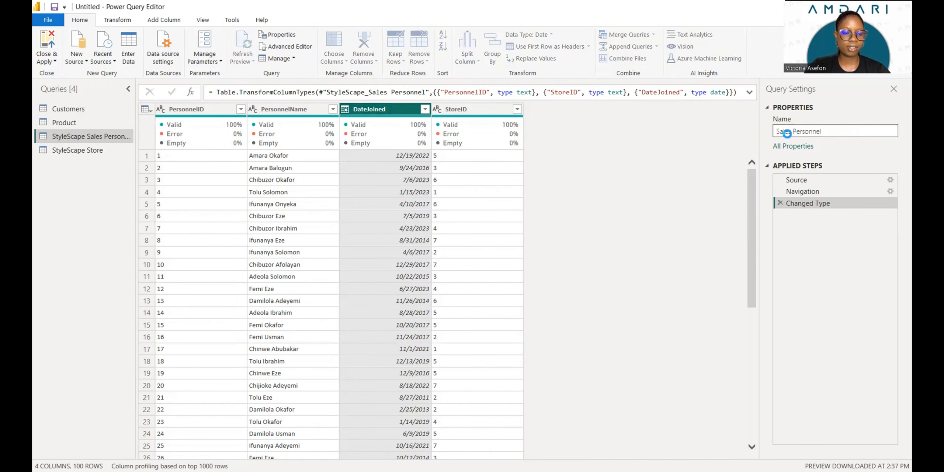
key("Return")
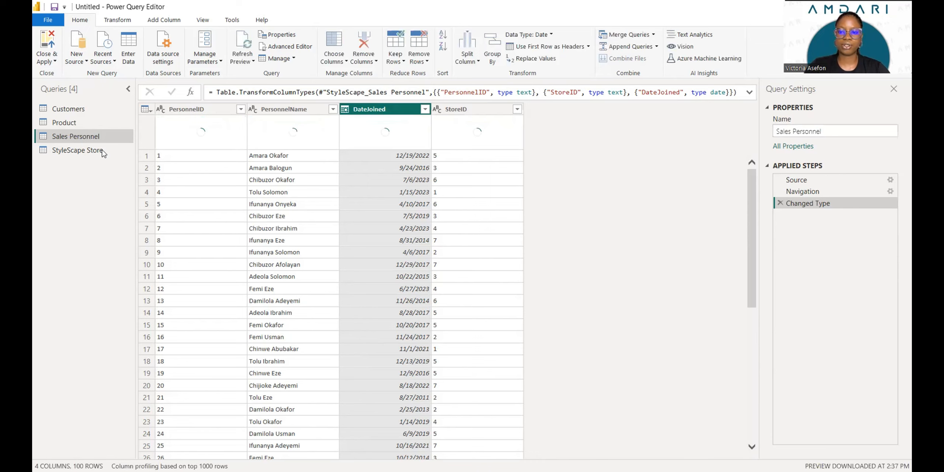
Change the StoreID column of the StyleScape Store query to the Text data type.
left_click(100, 151)
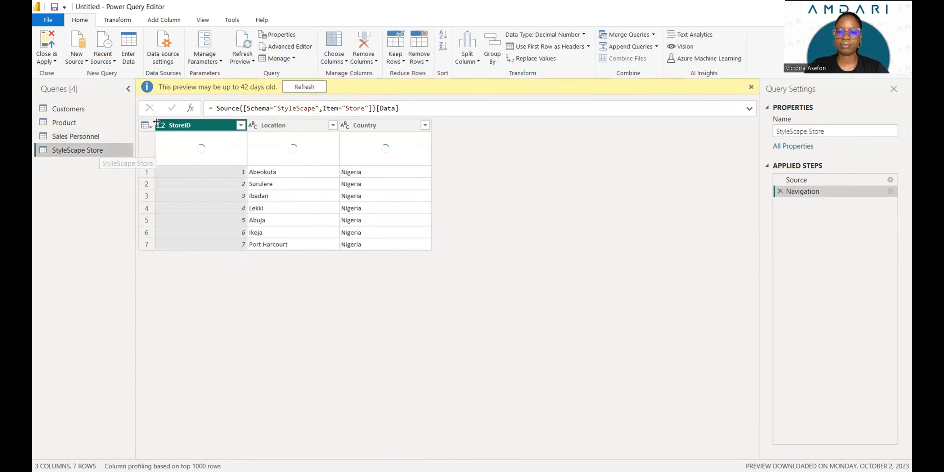
left_click(163, 128)
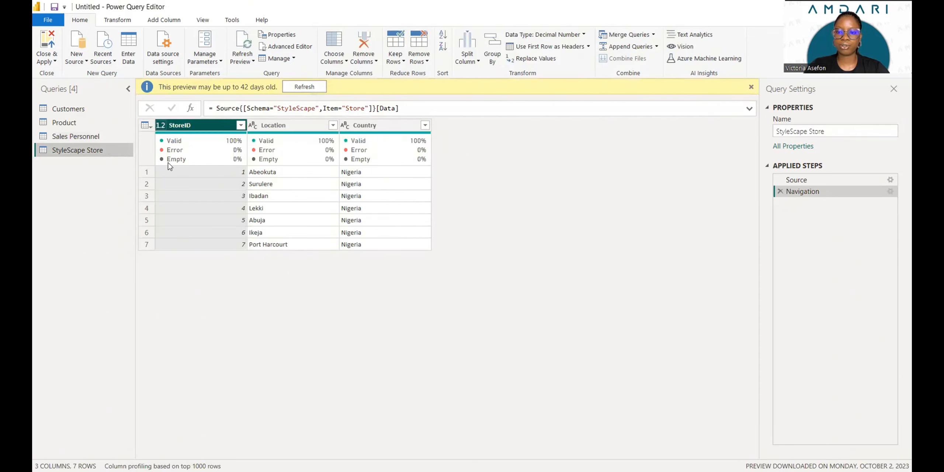
left_click(181, 250)
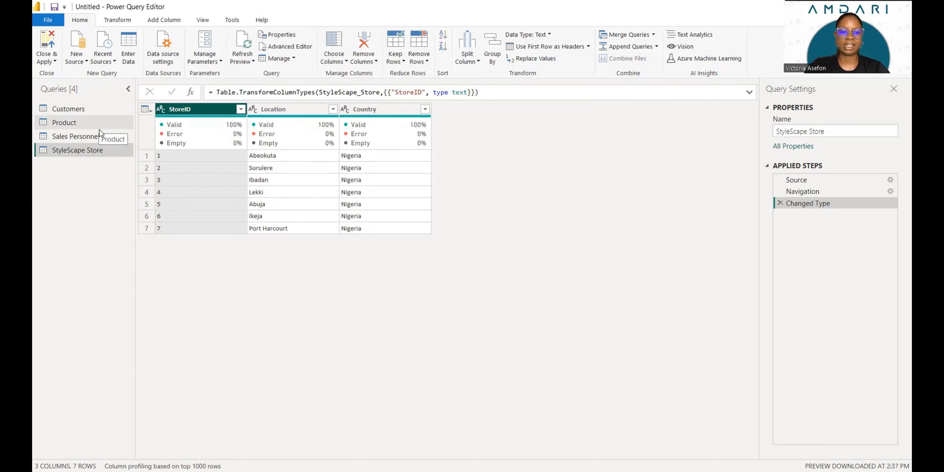
Start a new SQL Server source in Import mode with server KEEVIC\SQLEXPRESS and database StyleScape DB.
left_click(80, 61)
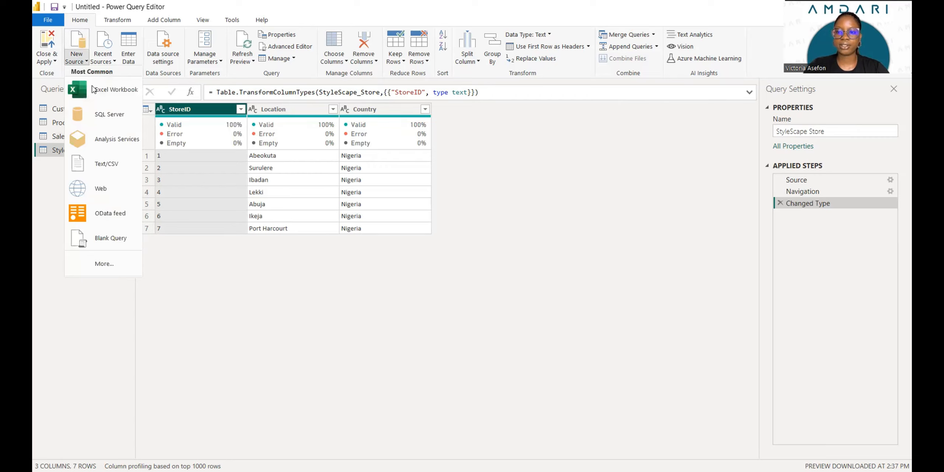
left_click(100, 117)
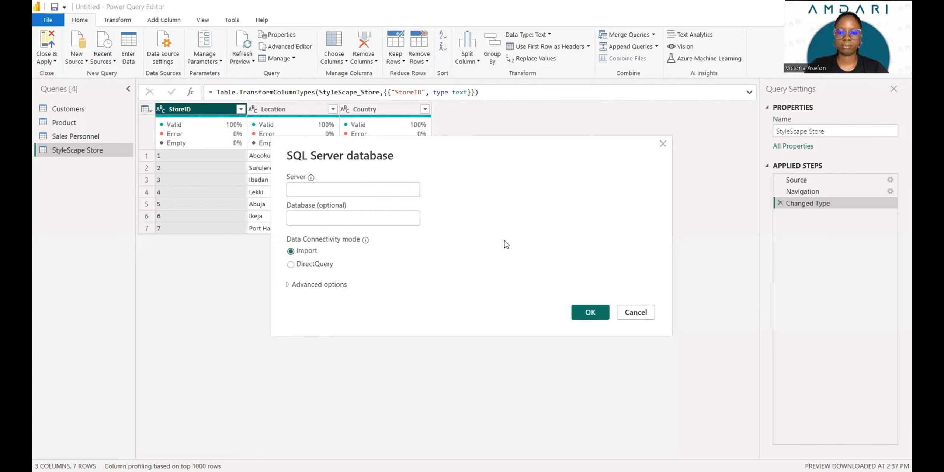
left_click(388, 221)
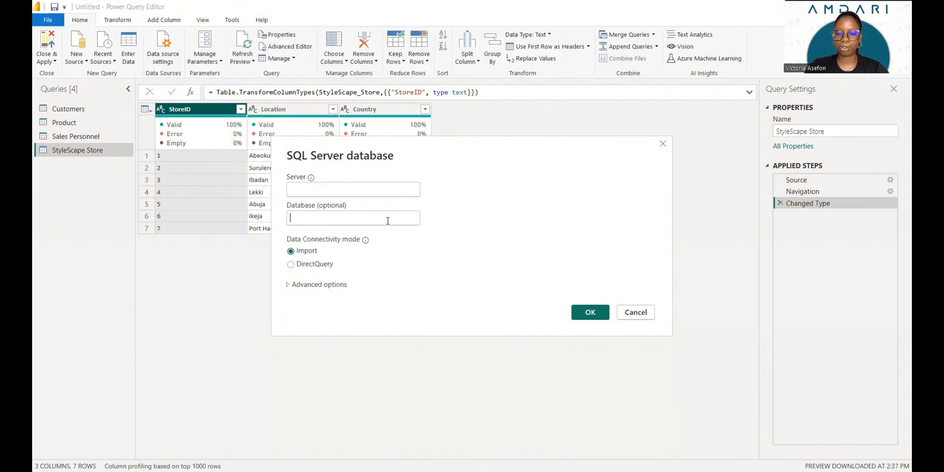
type("[StyleScape DB]")
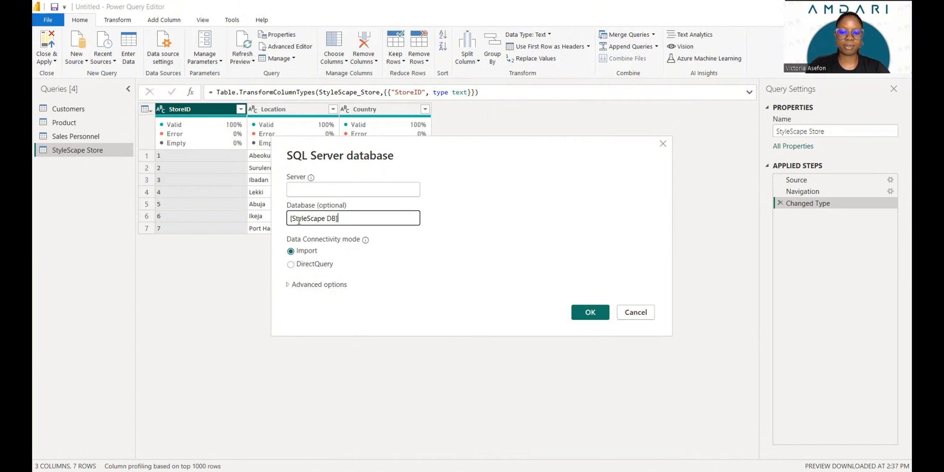
key("BackSpace")
key("BackSpace")
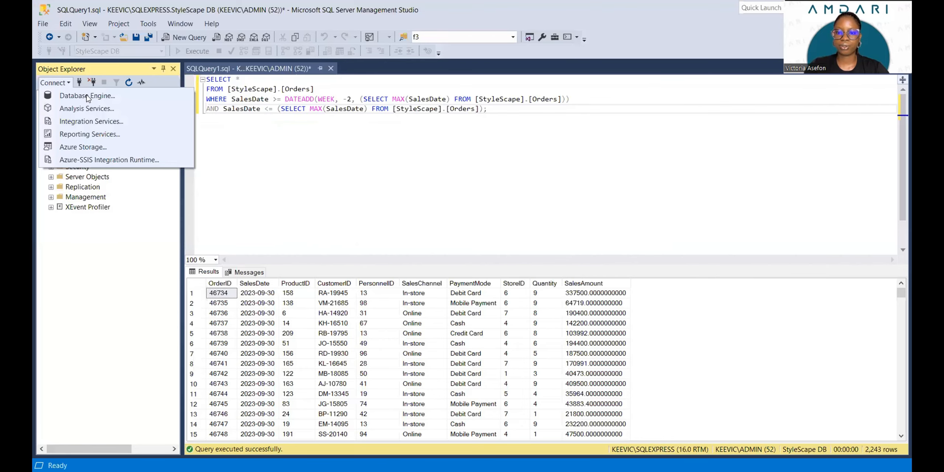
left_click(174, 128)
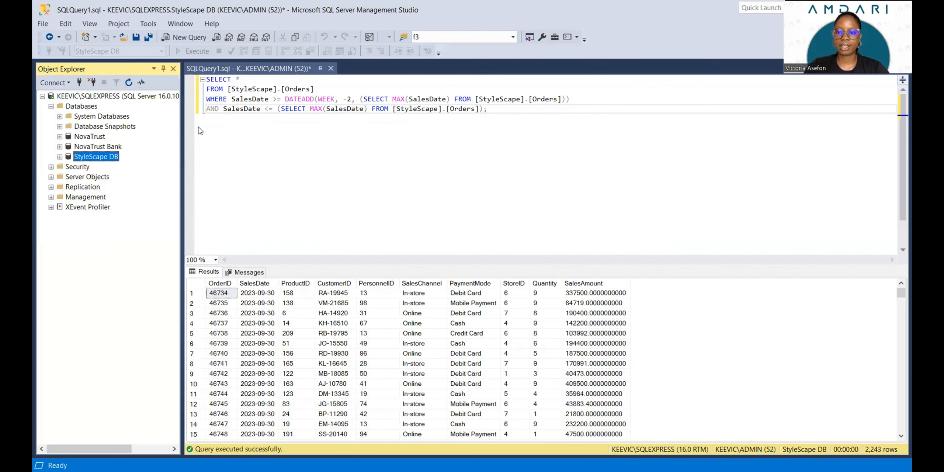
double_click(458, 171)
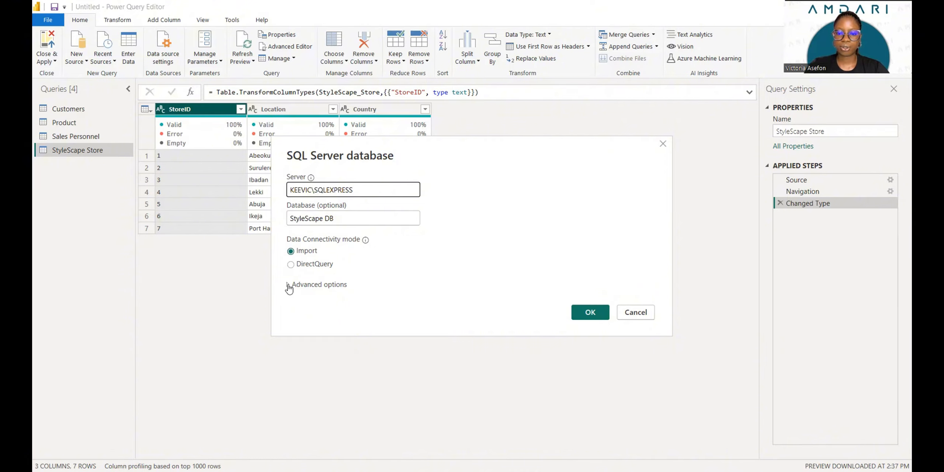
Copy the two-week Orders query from SQL Server Management Studio into the connection's SQL statement and load the result as a new query.
left_click(288, 285)
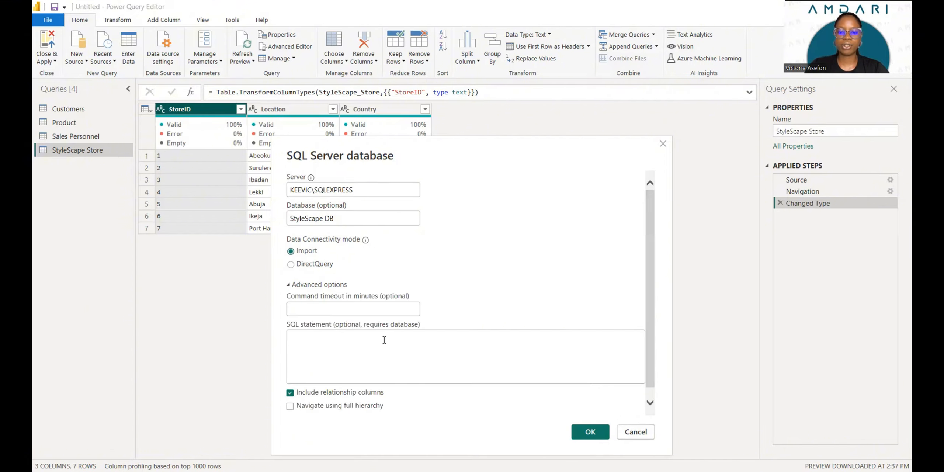
scroll(381, 354, "down", 1)
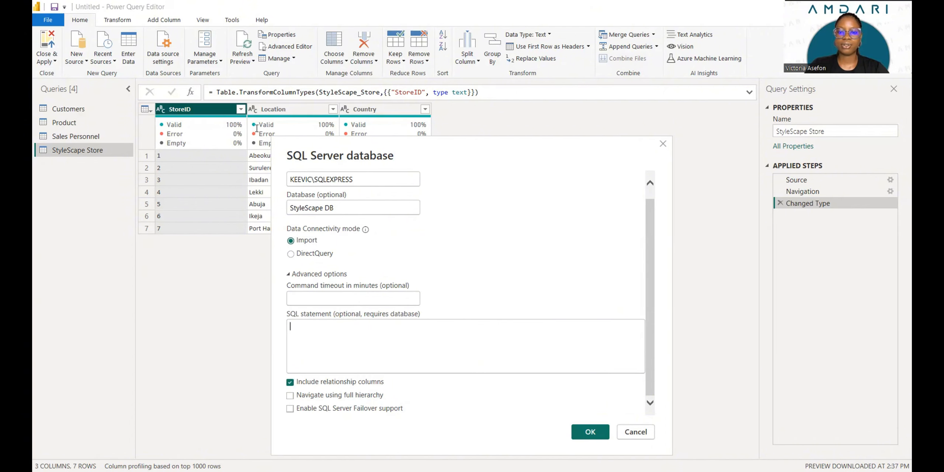
key("alt+Tab")
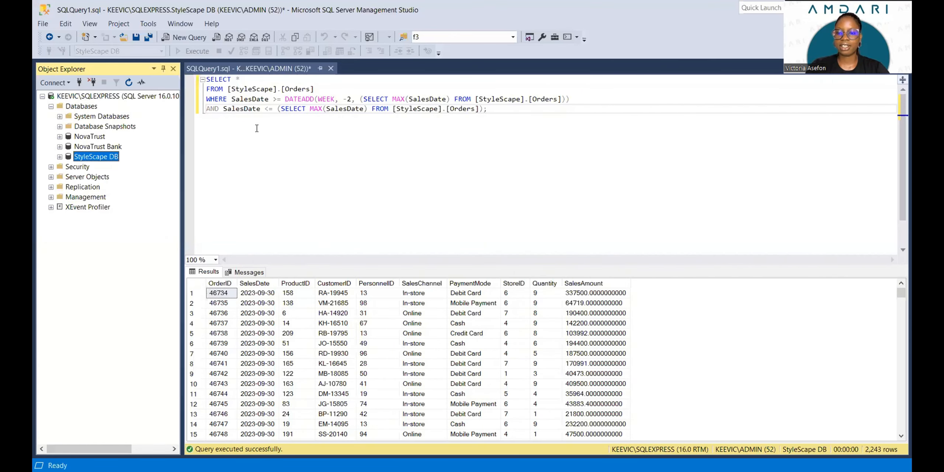
key("ctrl+a")
key("ctrl+c")
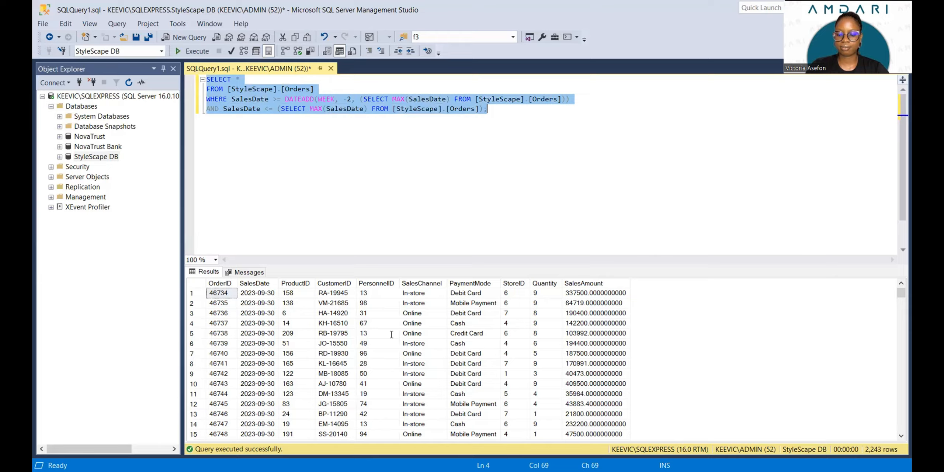
key("alt+Tab")
key("ctrl+v")
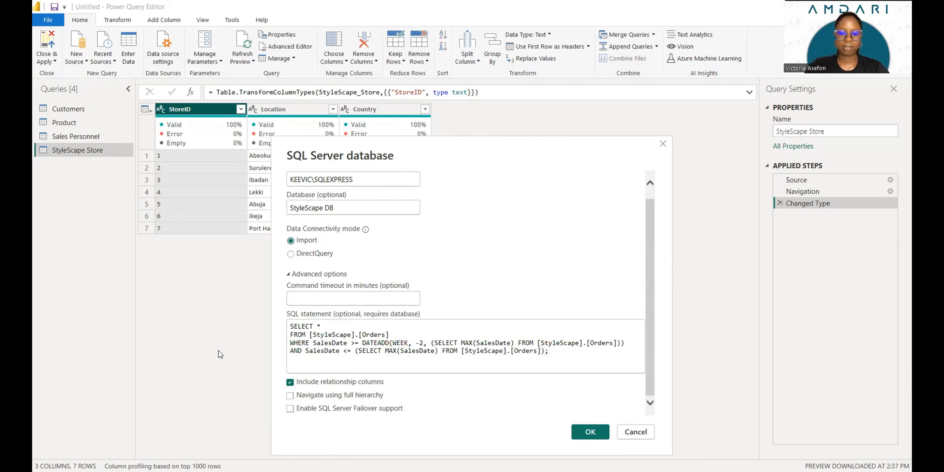
left_click(591, 432)
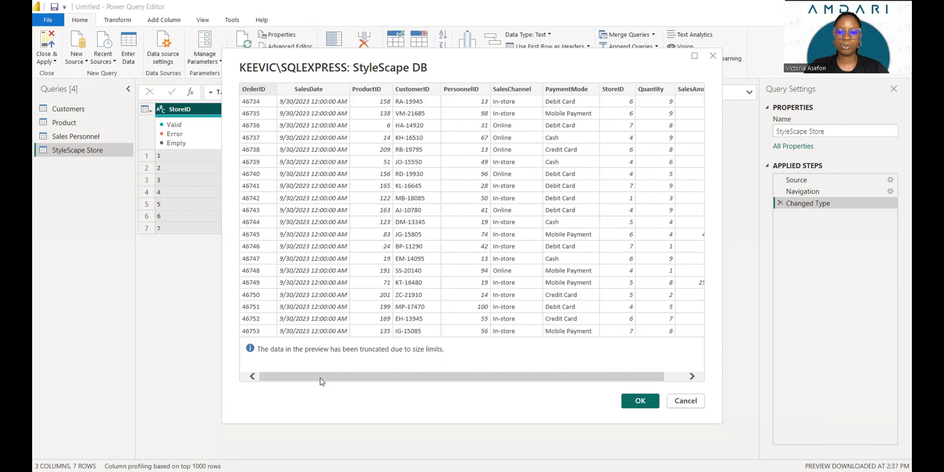
left_click_drag(320, 381, 420, 386)
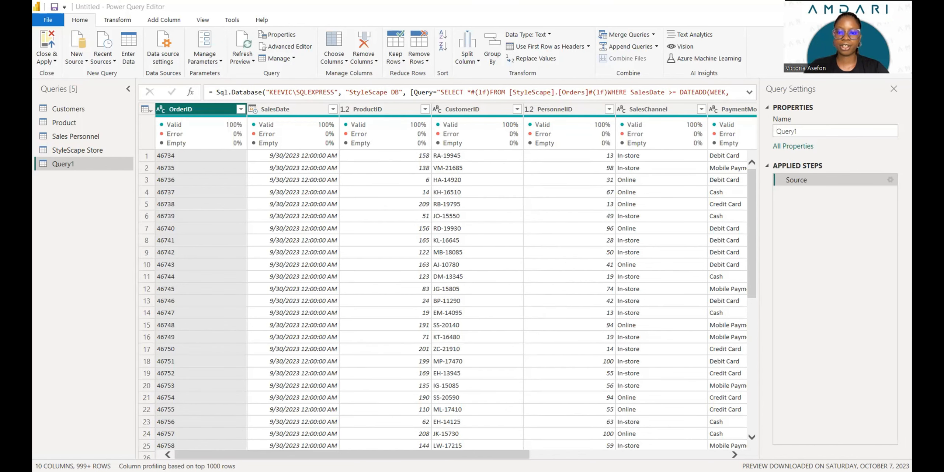
Rename the newly imported Query1 as Orders.
left_click(809, 128)
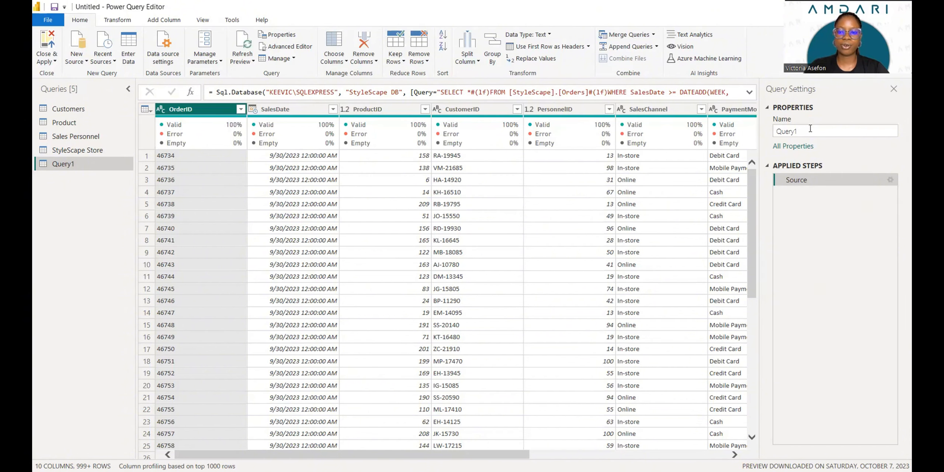
left_click(811, 129)
key("ctrl+a")
key("BackSpace")
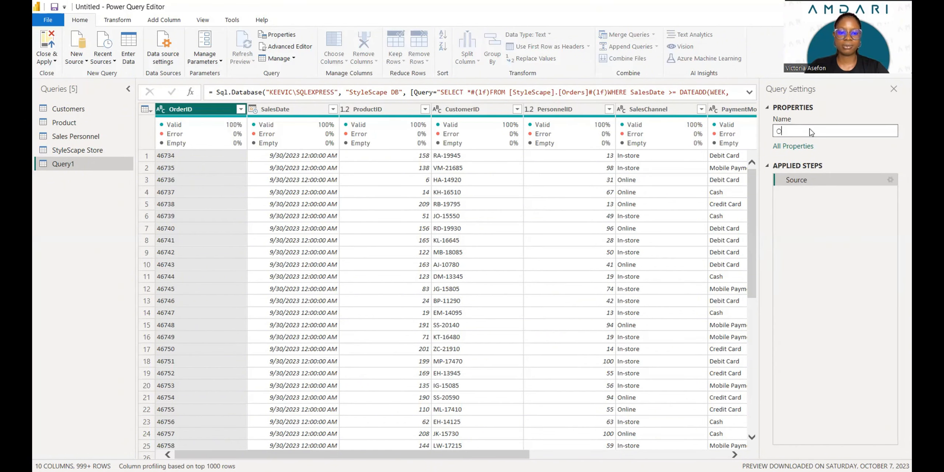
type("Order")
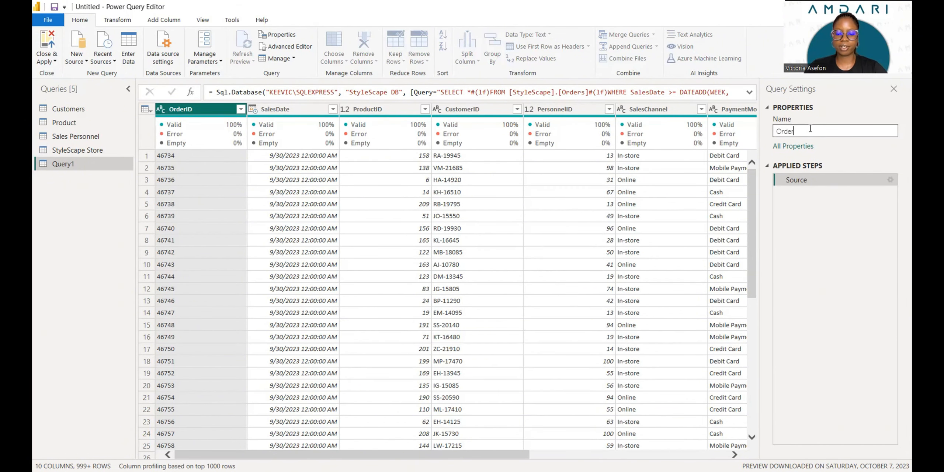
type("s")
key("Return")
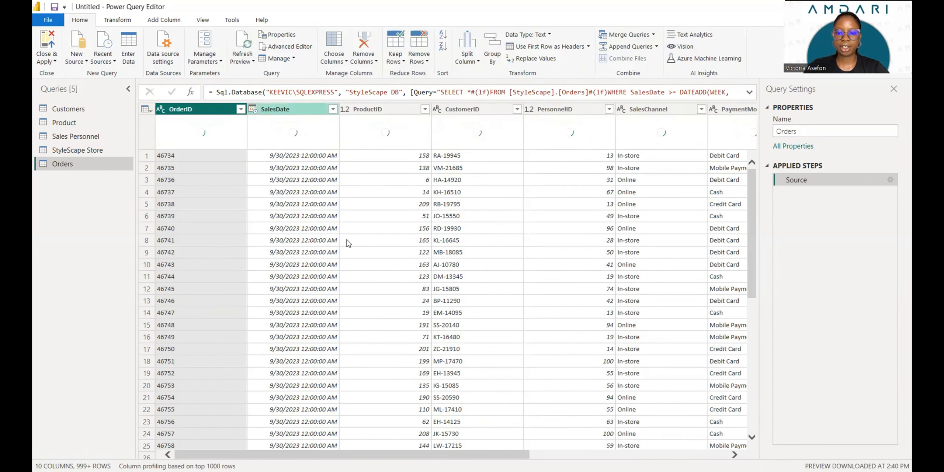
In the Orders query, set SalesDate to Date and both ProductID and PersonnelID to Text.
scroll(350, 259, "down", 7)
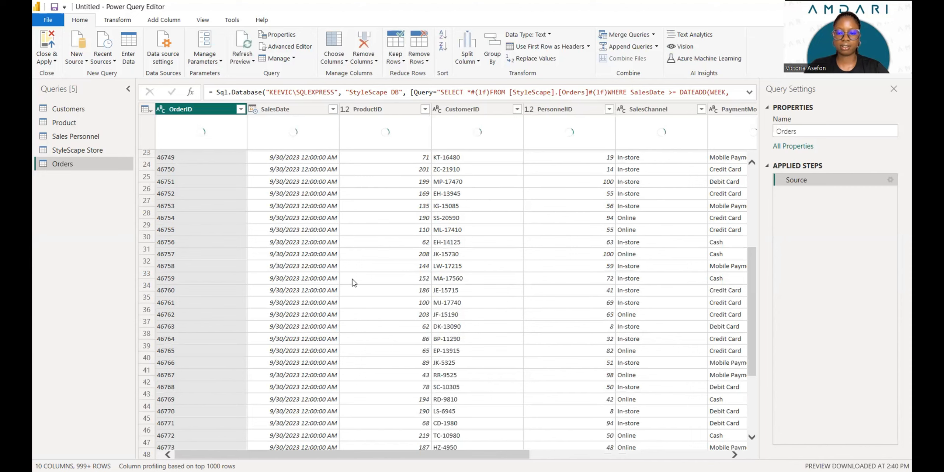
scroll(353, 279, "up", 7)
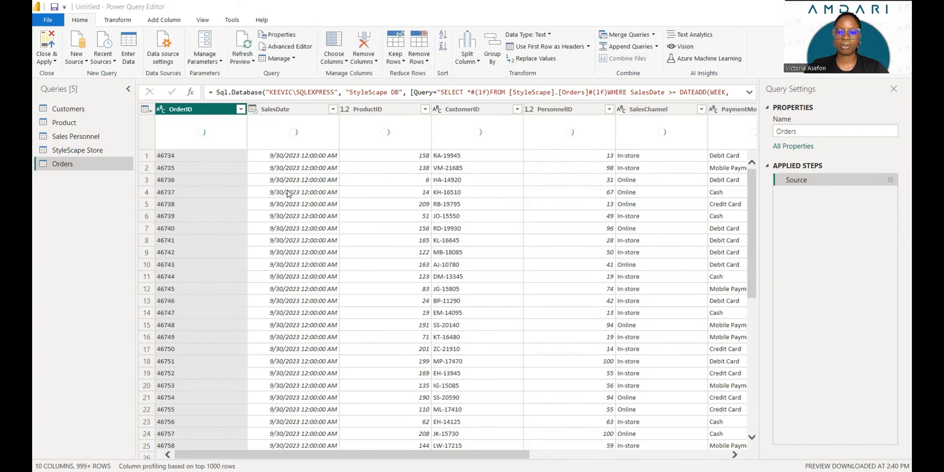
left_click(253, 109)
left_click(338, 184)
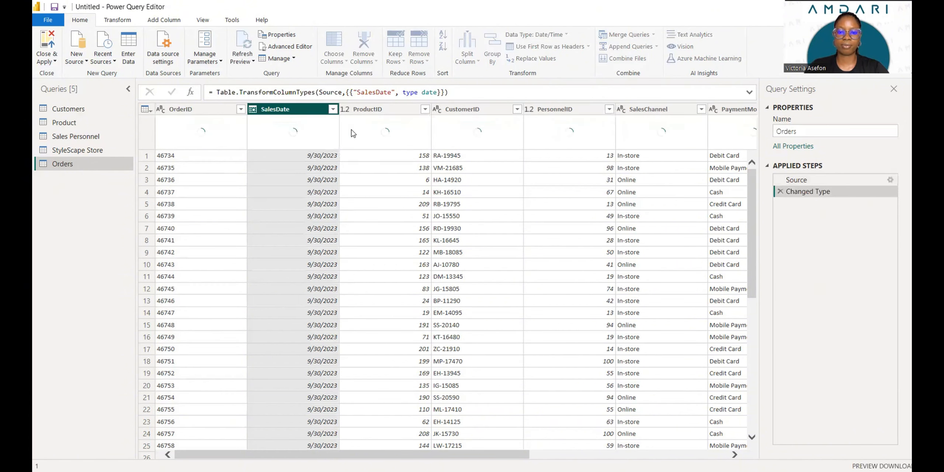
left_click(345, 110)
left_click(381, 233)
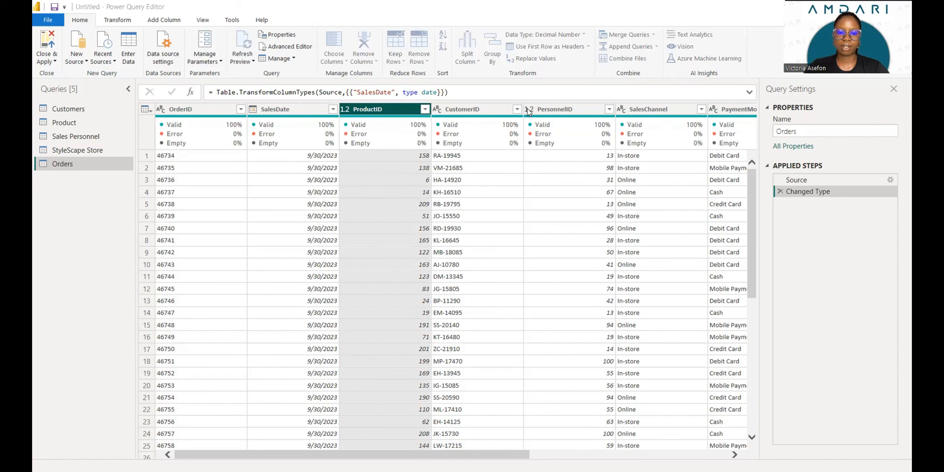
left_click(559, 241)
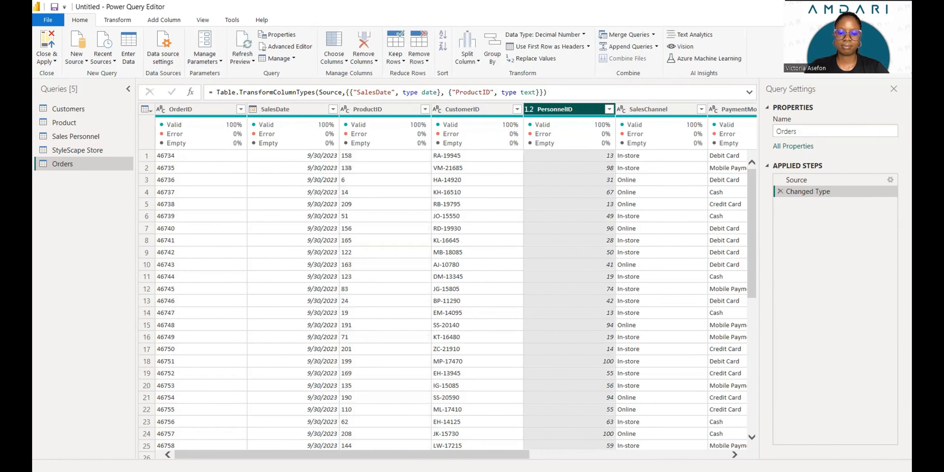
Set the Orders query's StoreID column to Text and its Quantity column to Whole Number.
scroll(527, 217, "right", 3)
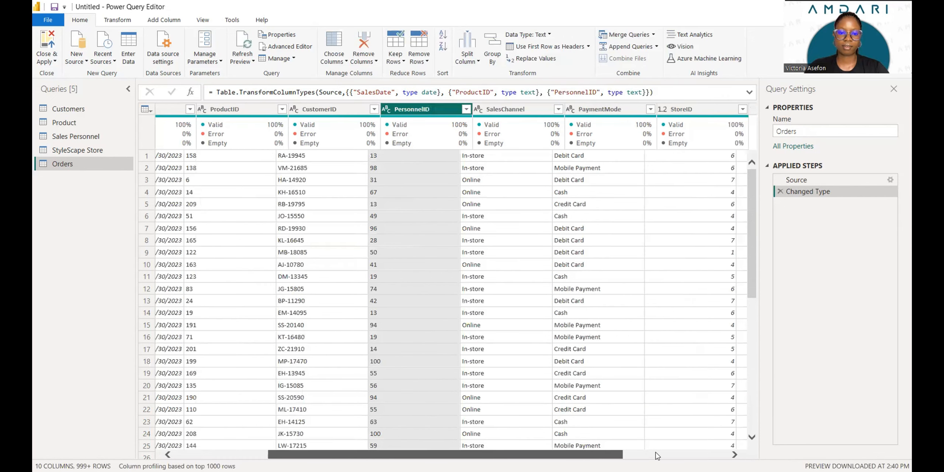
scroll(527, 217, "right", 1)
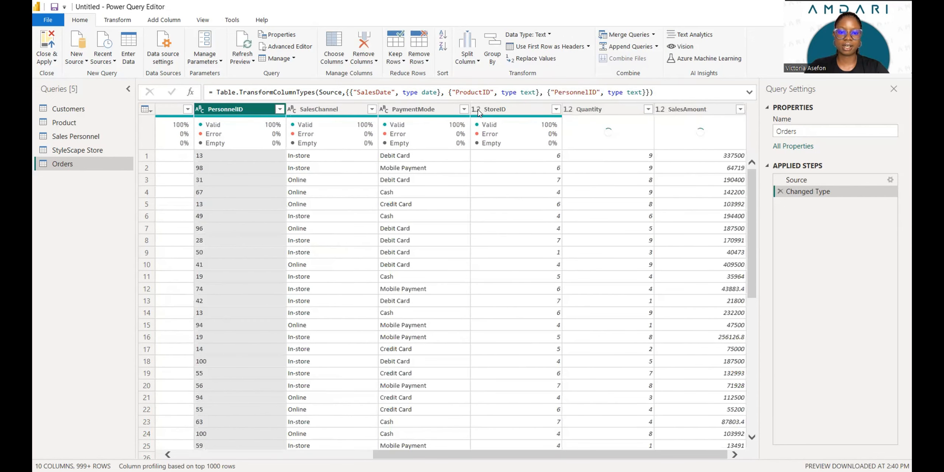
left_click(476, 109)
left_click(518, 236)
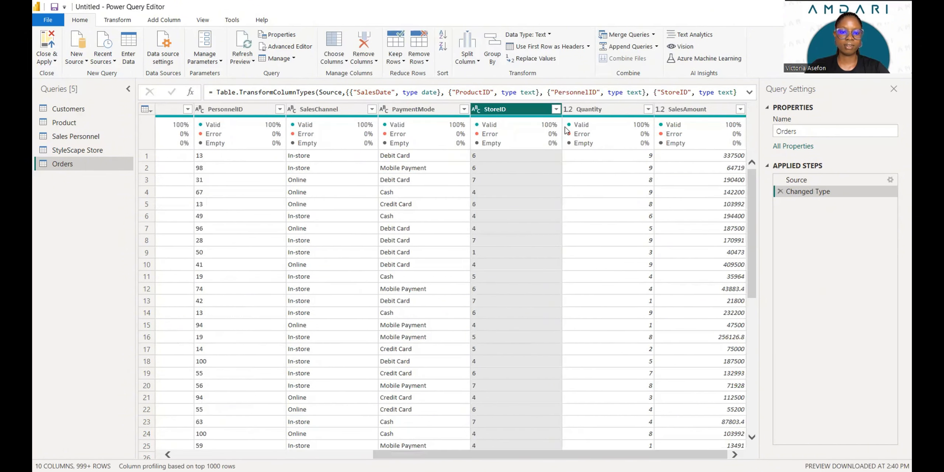
left_click(568, 109)
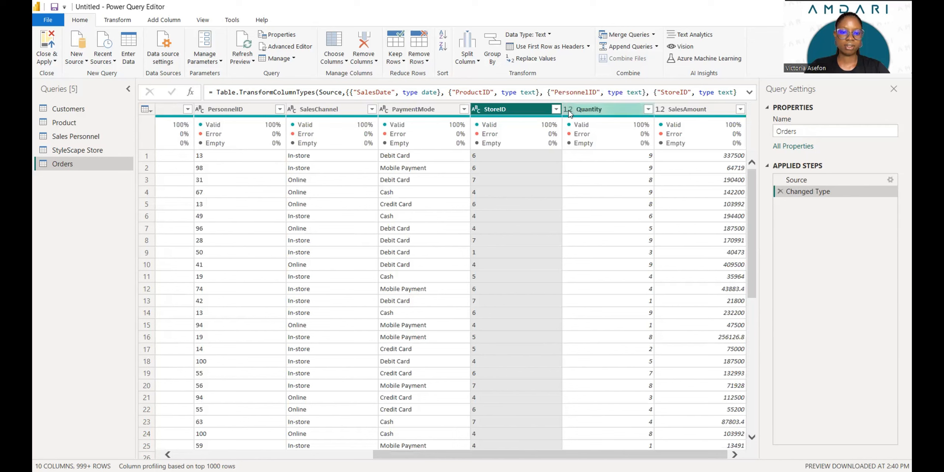
left_click(597, 143)
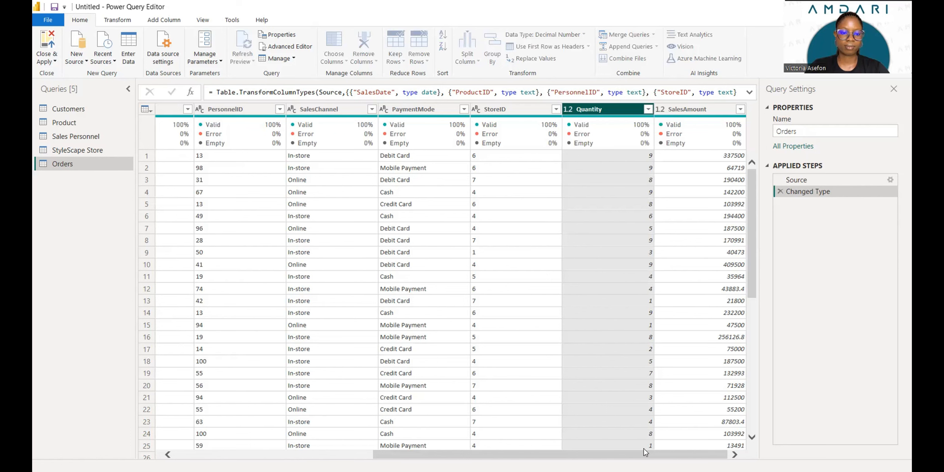
left_click_drag(646, 452, 639, 453)
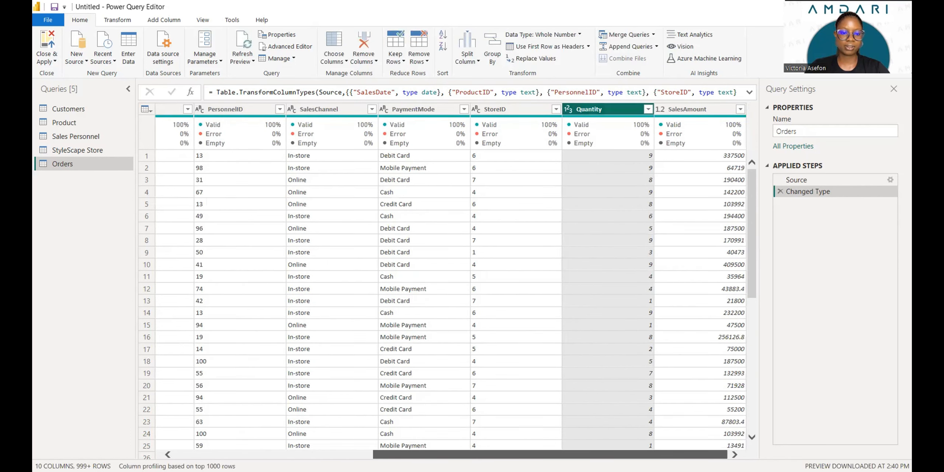
Close the query editor and apply the changes to load all tables into the Power BI model.
left_click_drag(551, 455, 352, 455)
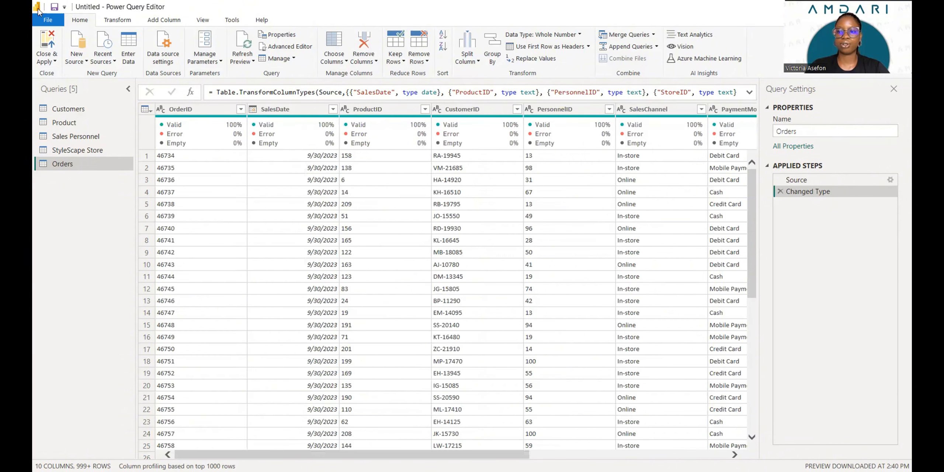
left_click(50, 40)
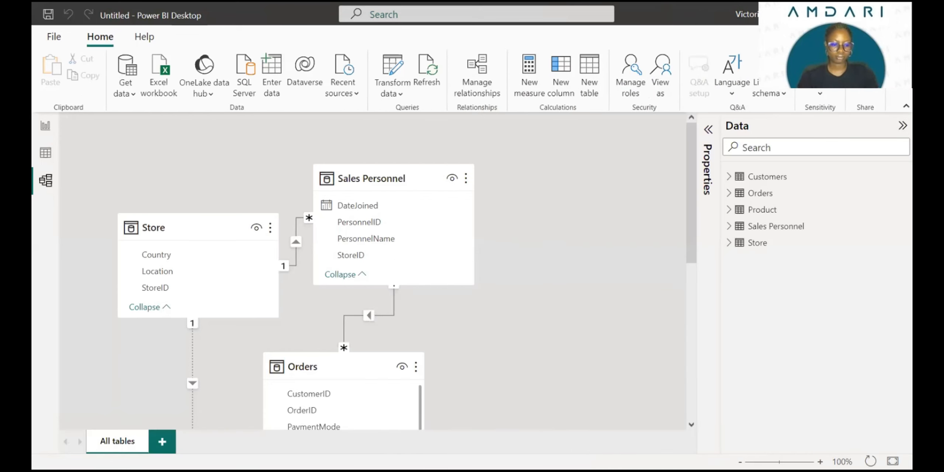
Move the Sales Personnel and Product tables farther away from Store and Orders in the model diagram.
left_click_drag(779, 462, 778, 462)
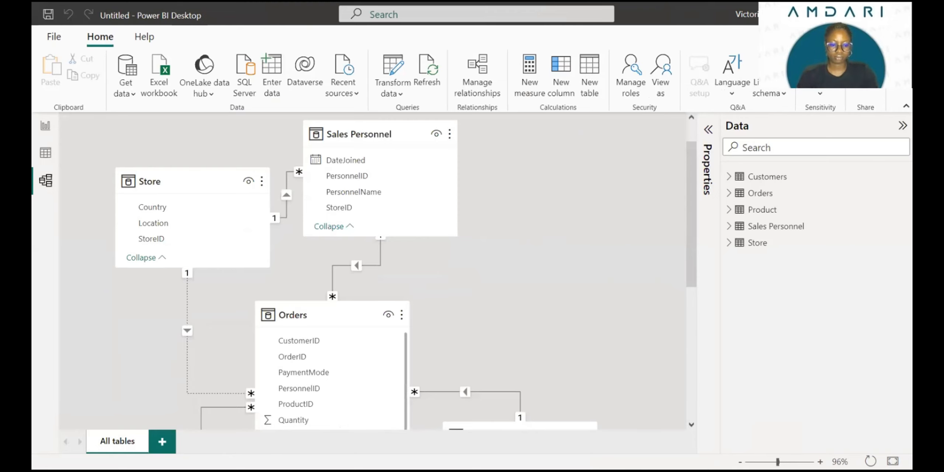
left_click_drag(777, 462, 762, 462)
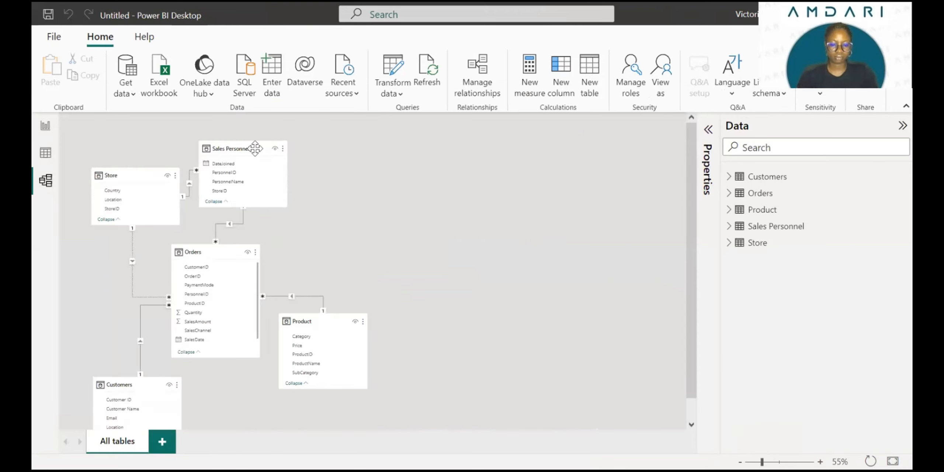
left_click_drag(255, 148, 305, 147)
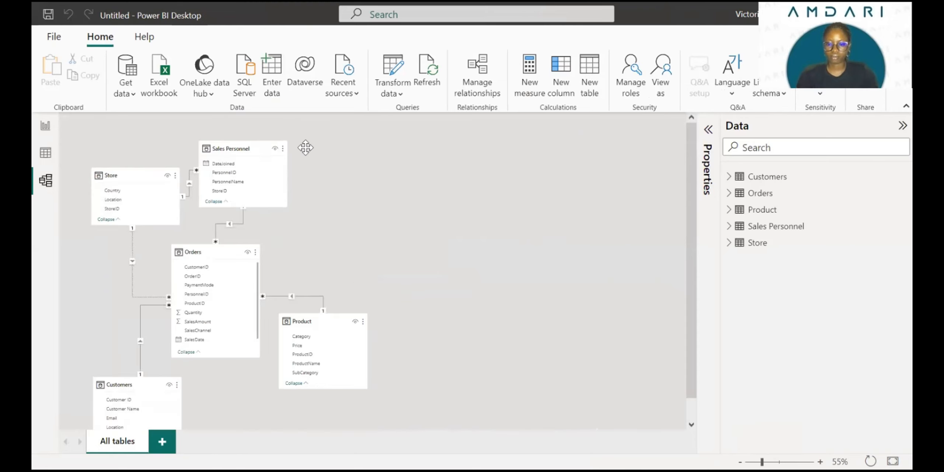
left_click(324, 323)
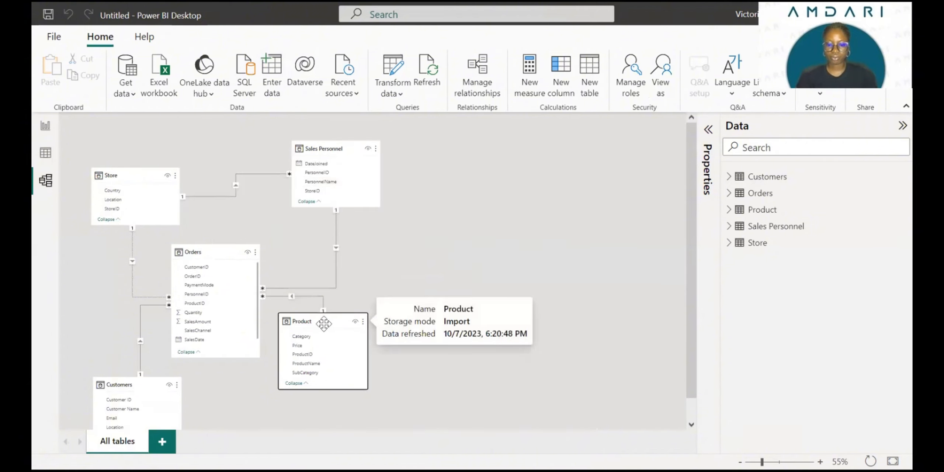
left_click_drag(324, 323, 472, 310)
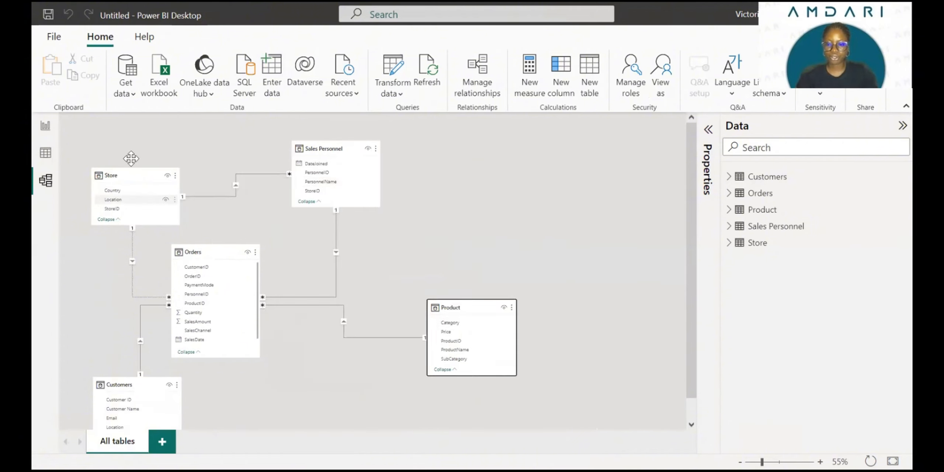
Rearrange the model diagram so Store, Customers and Product surround a central Orders table, with Store level with Sales Personnel.
left_click_drag(131, 159, 136, 131)
left_click_drag(214, 245, 221, 238)
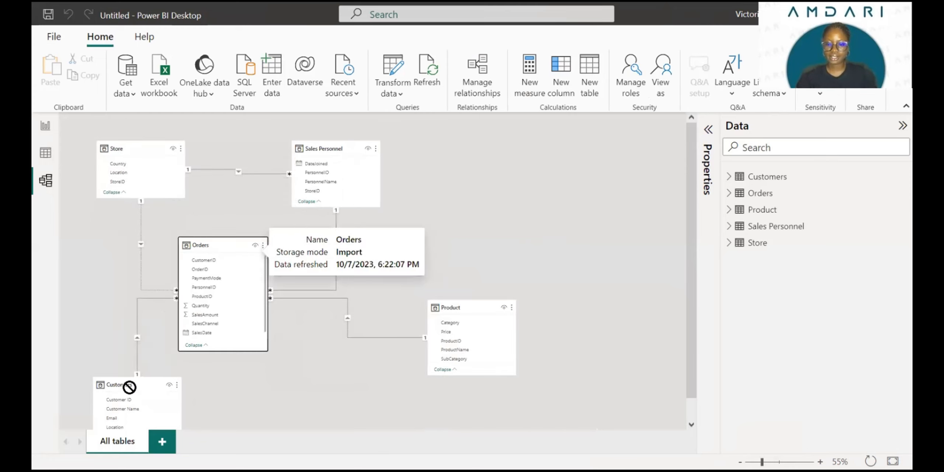
left_click_drag(131, 386, 150, 291)
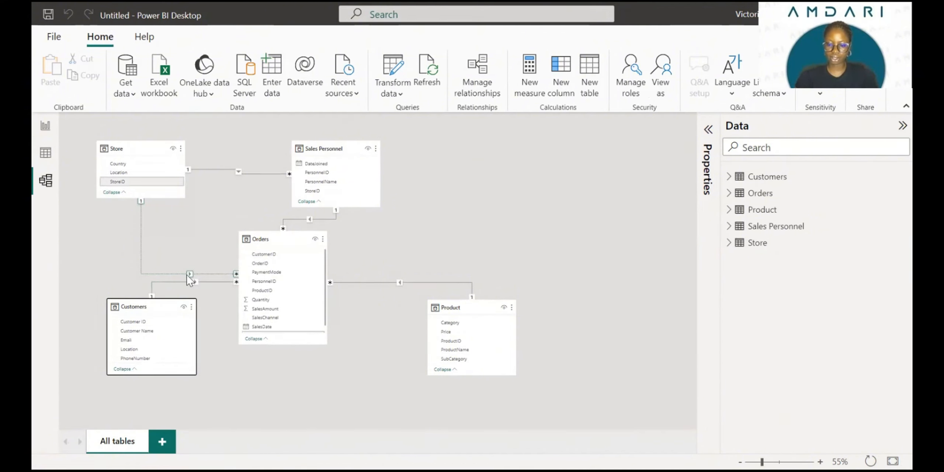
scroll(274, 273, "down", 1)
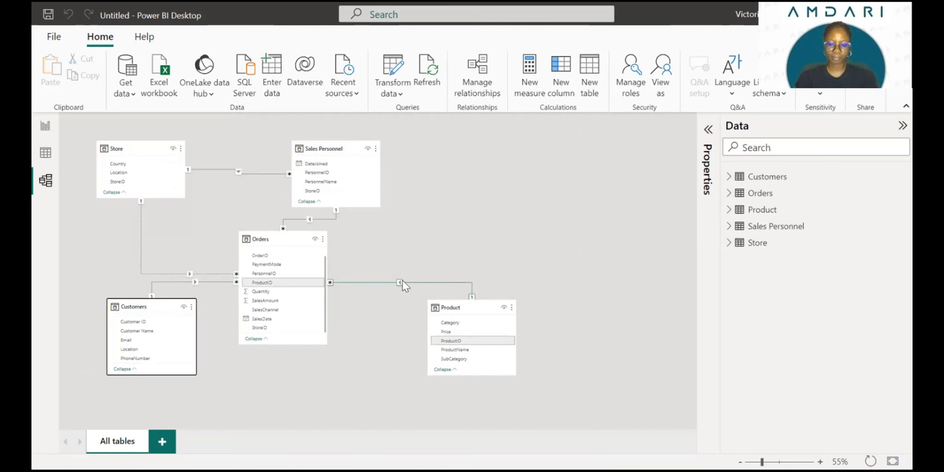
mouse_move(403, 281)
left_mouse_down()
mouse_move(454, 304)
mouse_move(407, 280)
left_mouse_up()
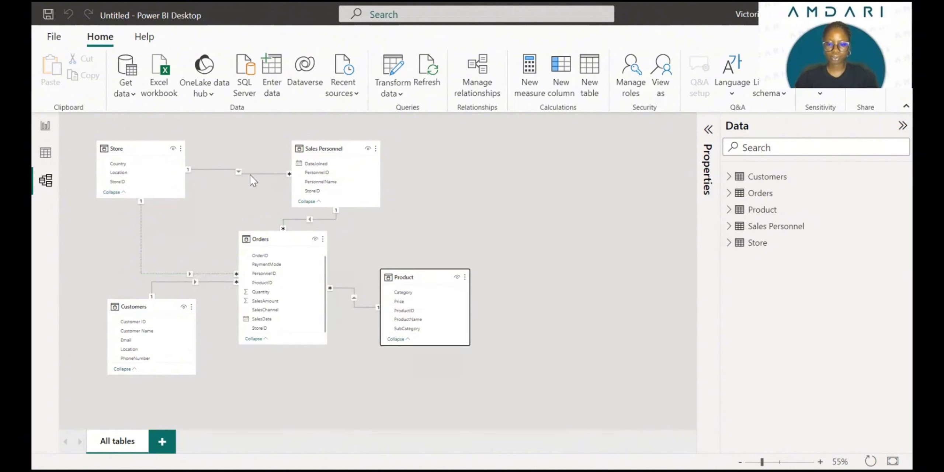
Delete the StoreID relationship between the Store and Sales Personnel tables.
left_click(238, 172)
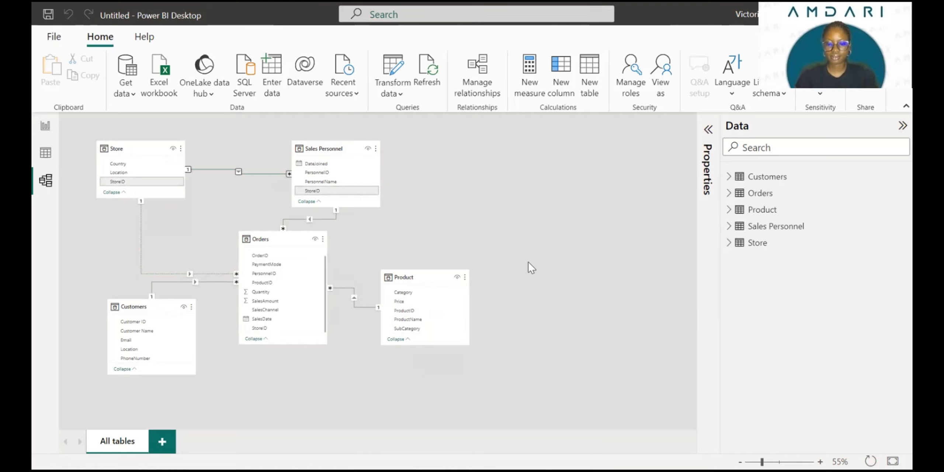
key("Delete")
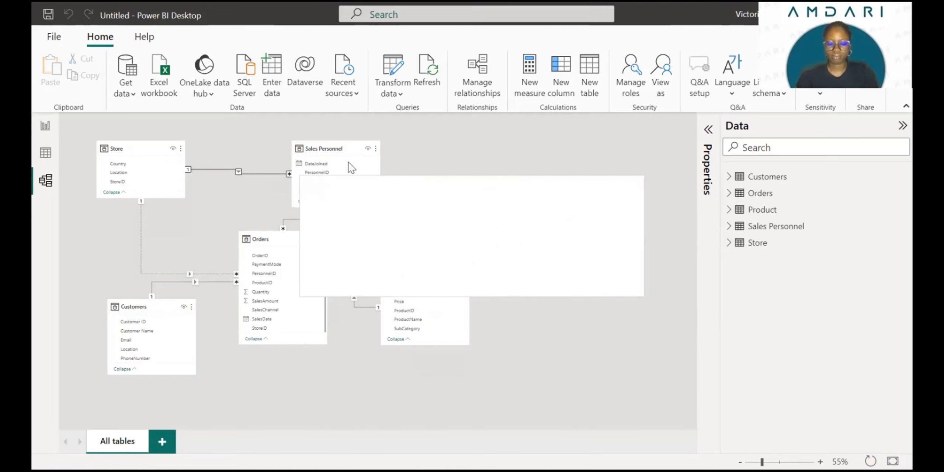
left_click(299, 274)
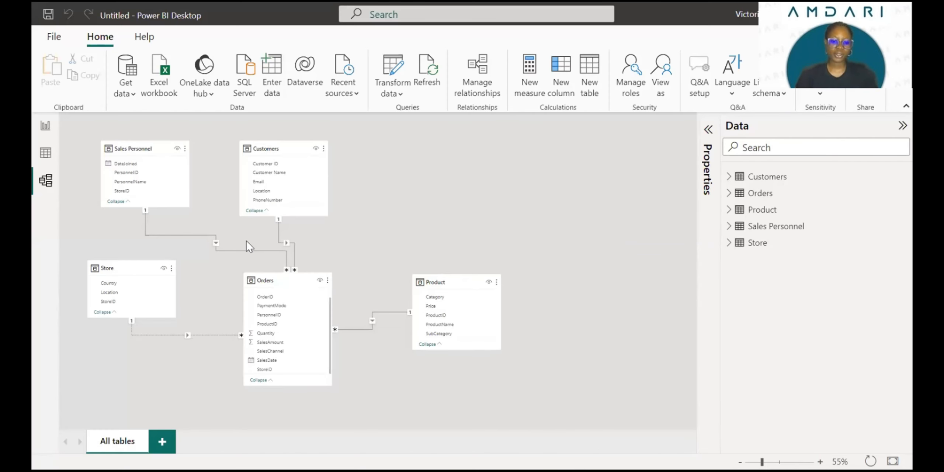
In Table view, create a new calculated table and start its formula with the name Date Table.
left_click(46, 133)
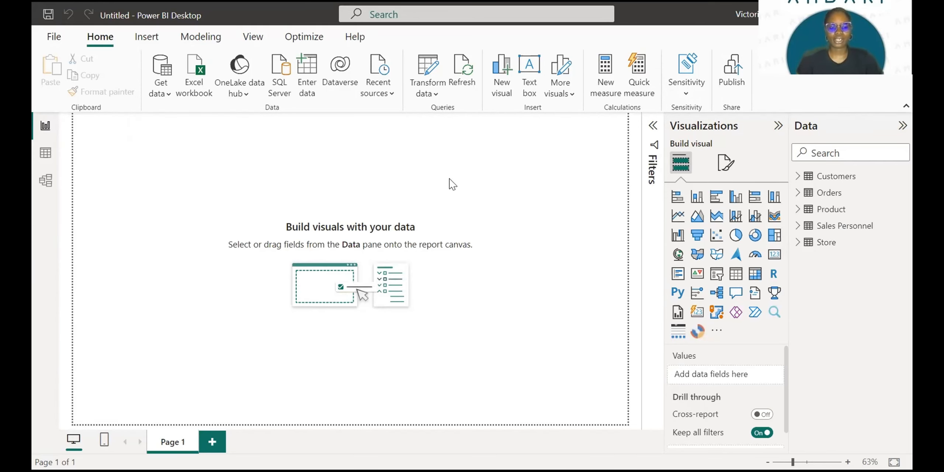
left_click(51, 162)
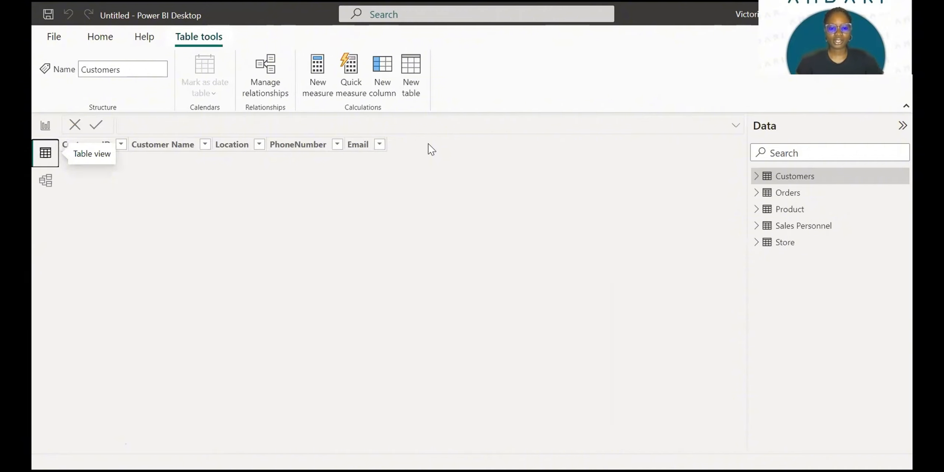
left_click(42, 158)
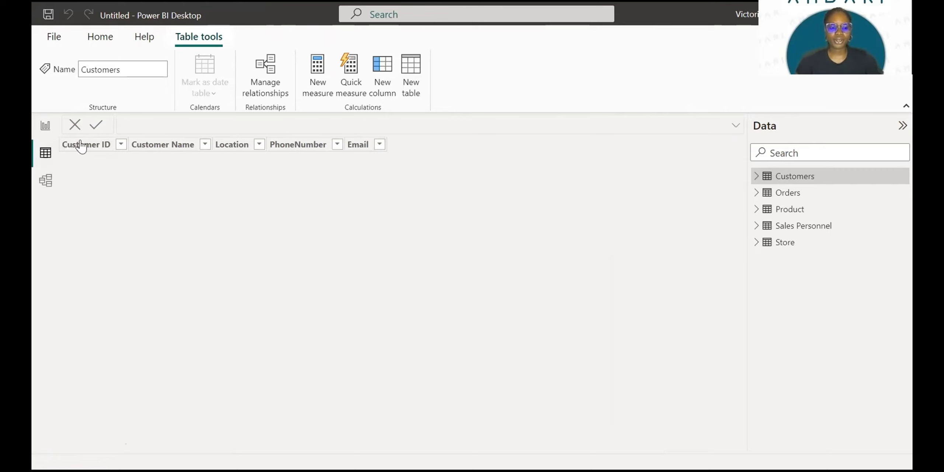
left_click(413, 80)
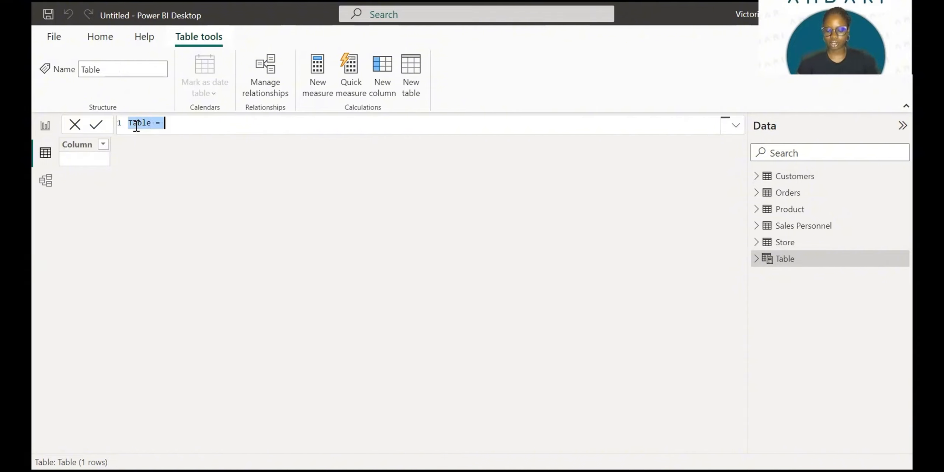
type("D")
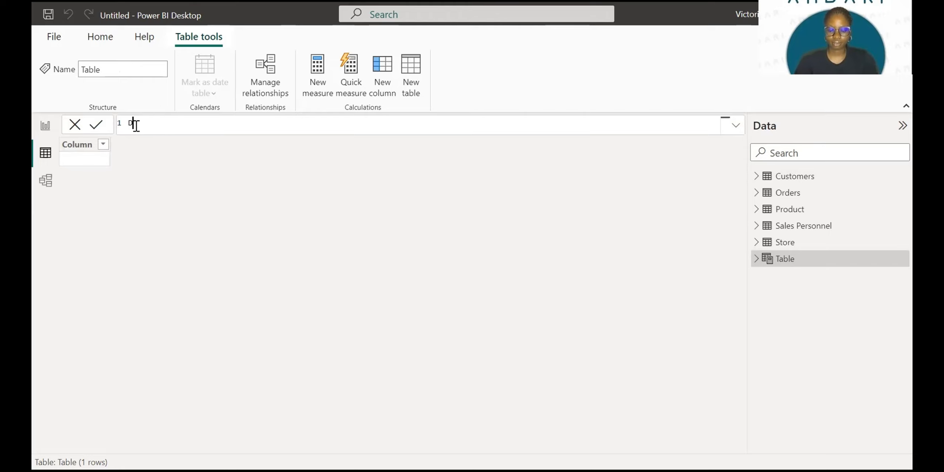
type("ate")
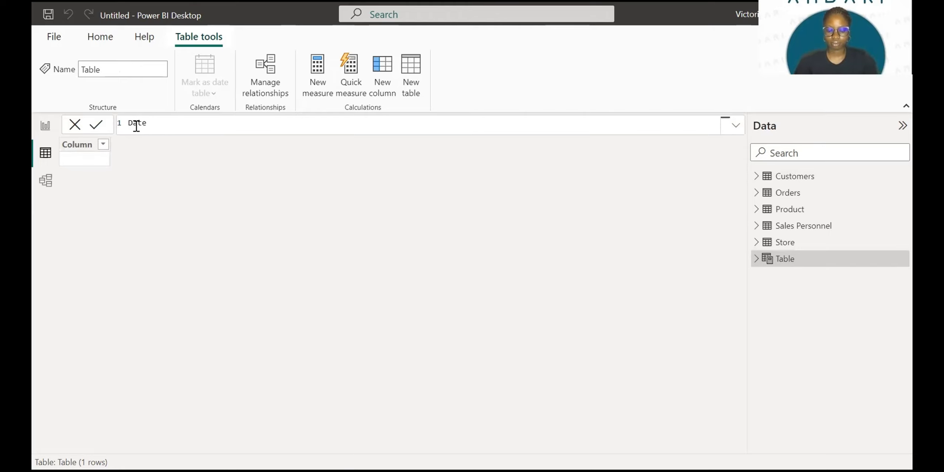
type(" Table")
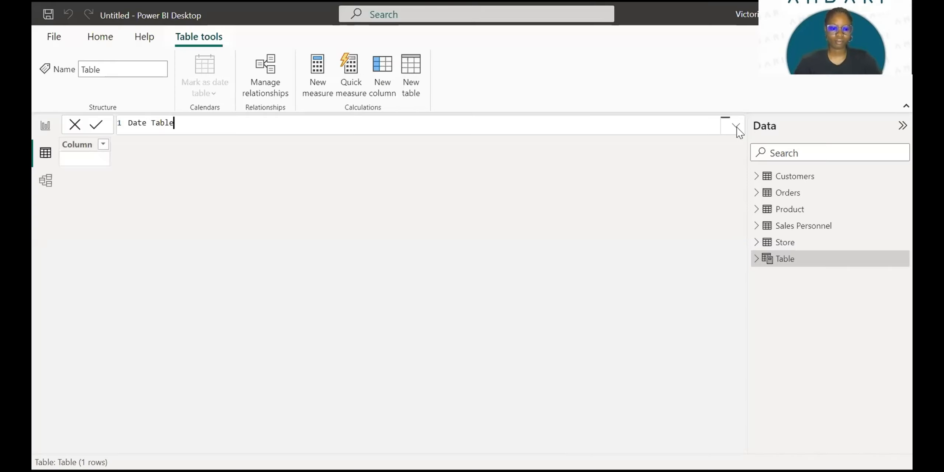
Define Date Table as a calendar from earliest to latest Orders[SalesDate], adding Year, MonthName, WeekNumber, Weekday, WeekdayName and a 1/0 IsLatestWeek flag.
left_click(736, 126)
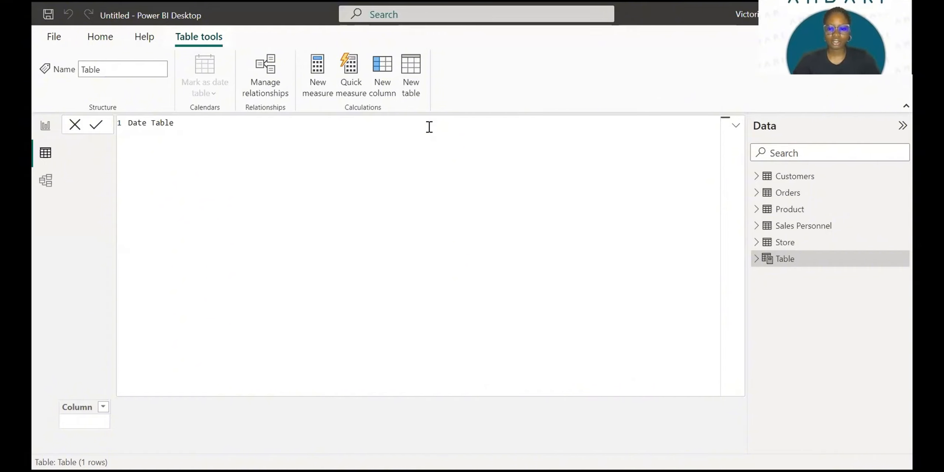
type("=")
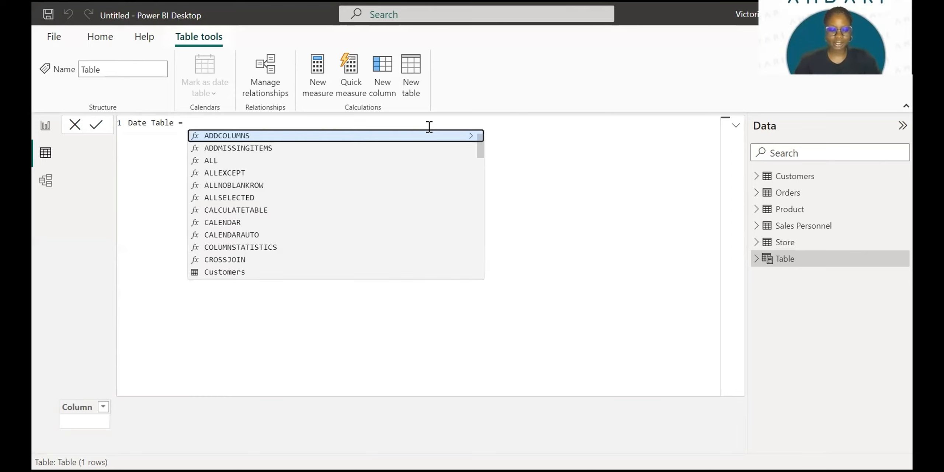
key("shift+Return")
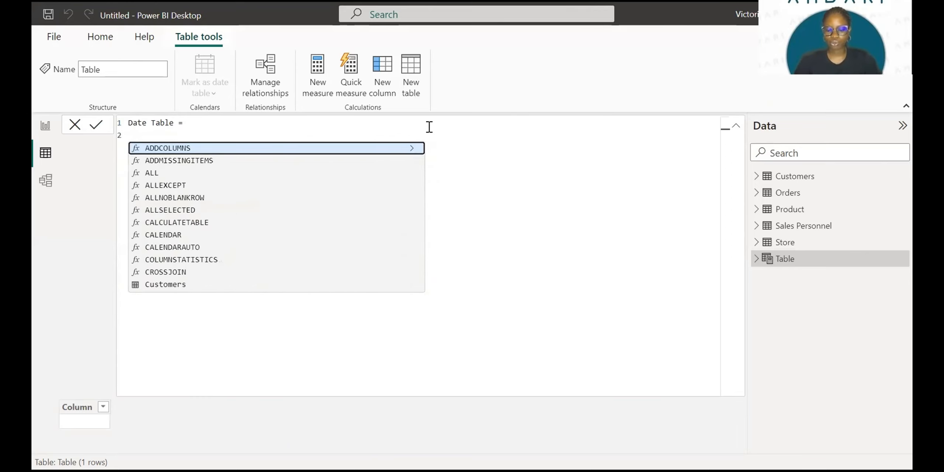
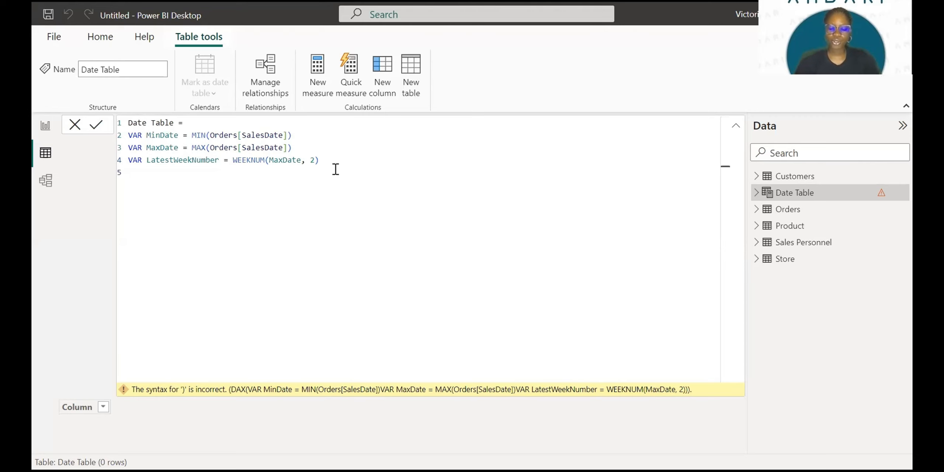
type("RETURN ADDCOLUMNS (     CALENDAR (MinDate, MaxDate),     \"Year\", YEAR([Date]),     \"MonthName\", FORMAT([Date], \"MMMM\"),     \"WeekNumber\", WEEKNUM([Date], 2),     \"Weekday\", WEEKDAY([Date], 2),     \"WeekdayName\", FORMAT([Date], \"DDDD\"),     \"IsLatestWeek\", IF(WEEKNUM([Date], 2) = LatestWeekNumber, 1, 0) )")
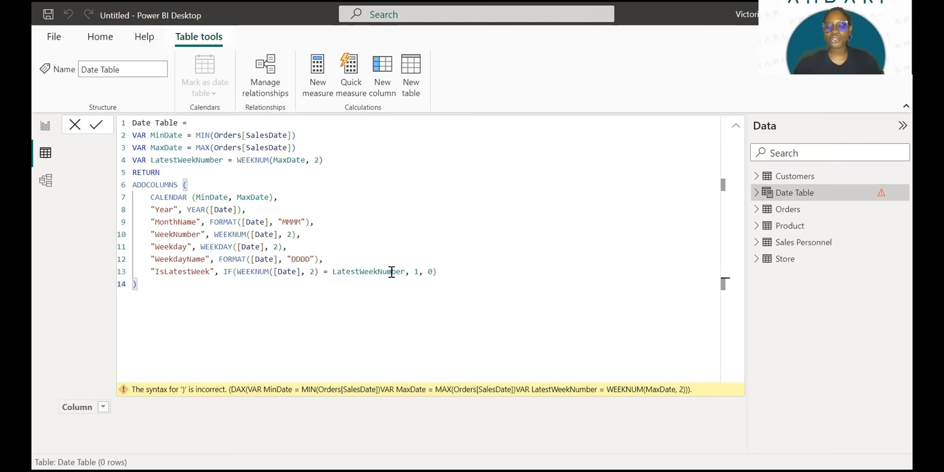
Examine the IsLatestWeek line of the formula, including its WEEKNUM comparison with LatestWeekNumber and its 1 and 0 outcomes.
left_click(447, 275)
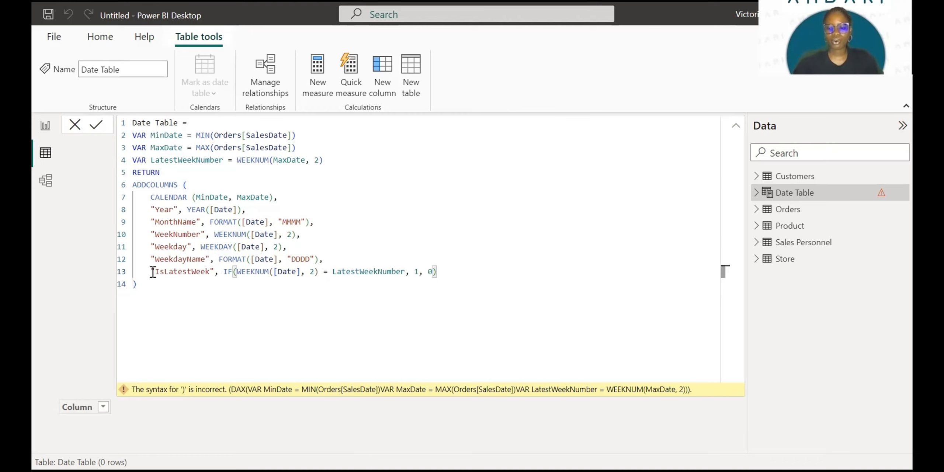
key("ctrl+a")
double_click(192, 275)
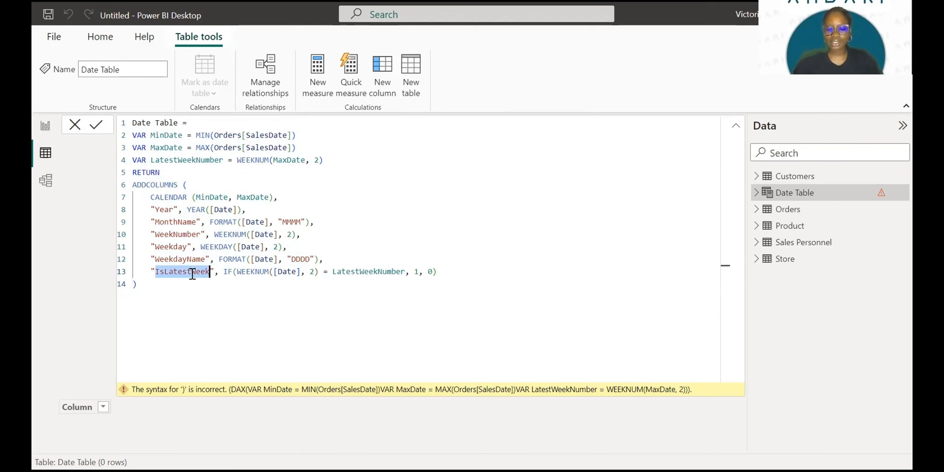
triple_click(234, 277)
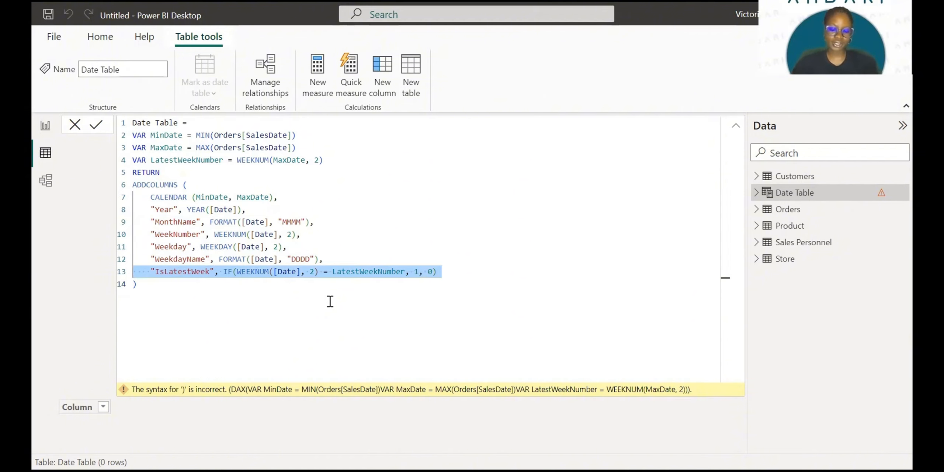
left_click(263, 281)
left_click(238, 271)
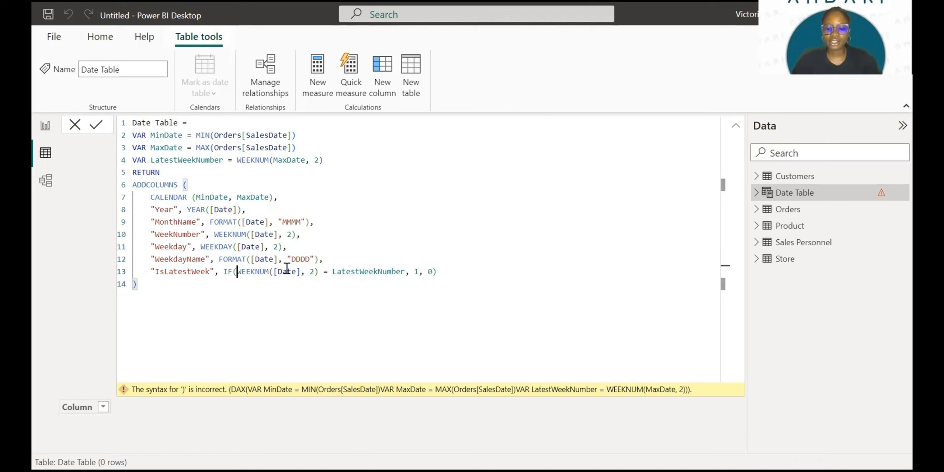
left_click(314, 272, "shift")
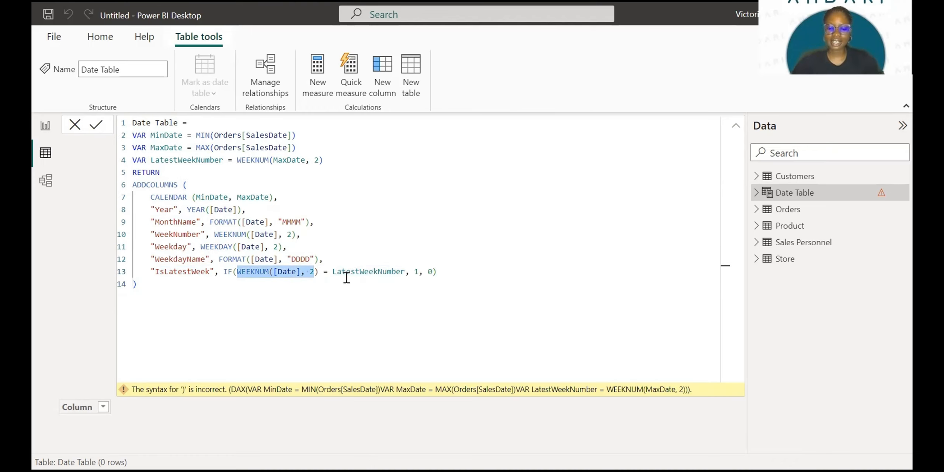
left_click(347, 276)
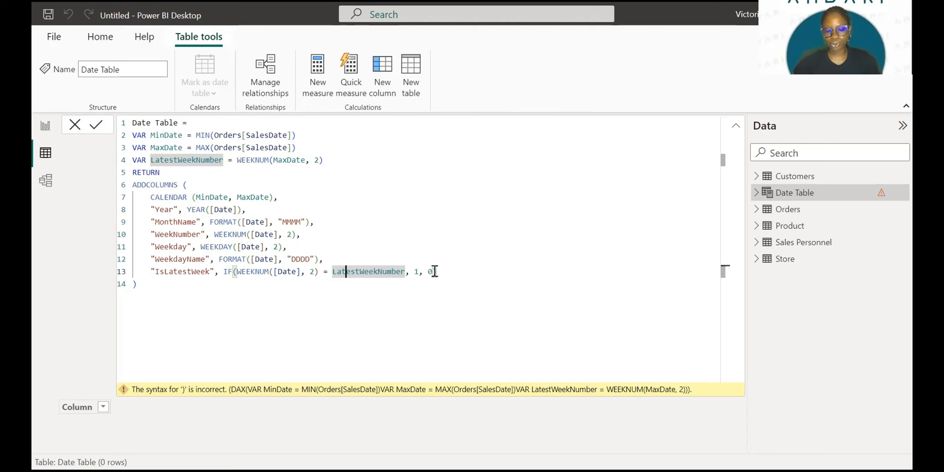
left_click(449, 272)
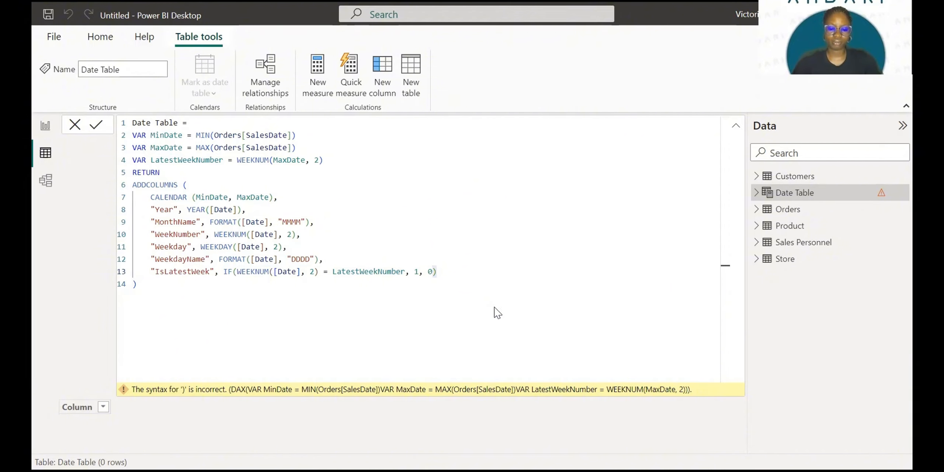
Commit the Date Table formula and review the generated rows together with the MaxDate definition.
key("Return")
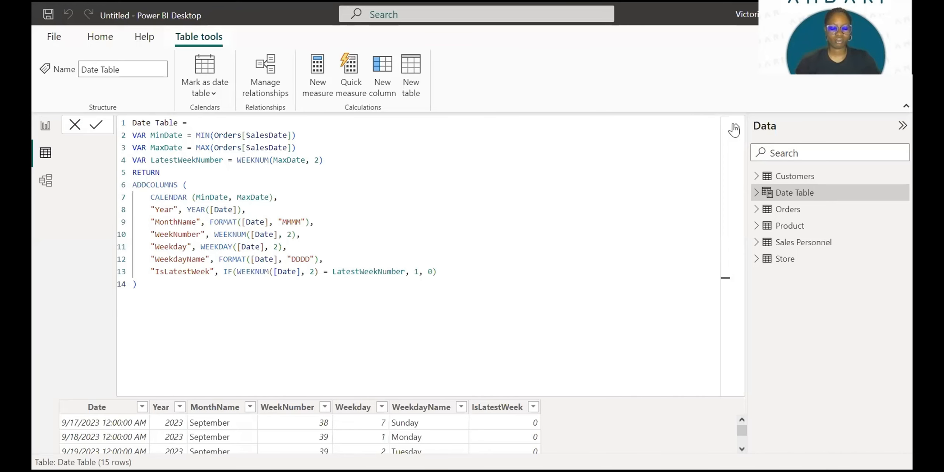
left_click(734, 128)
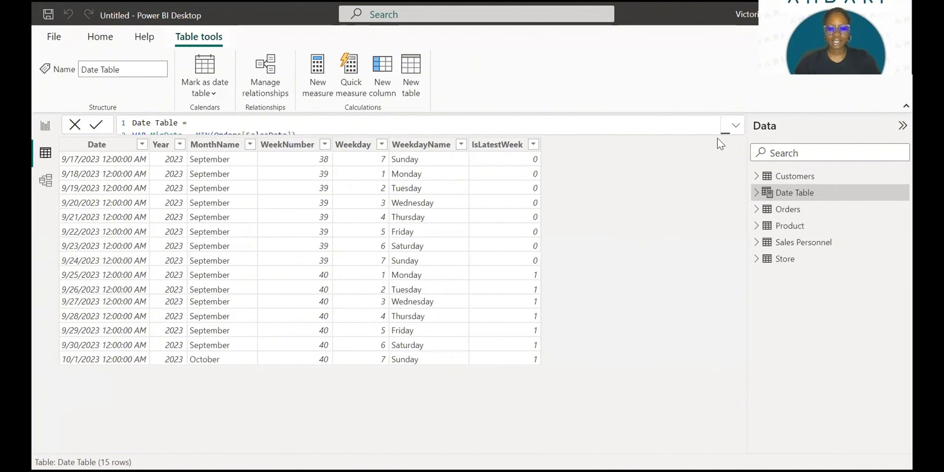
left_click(735, 125)
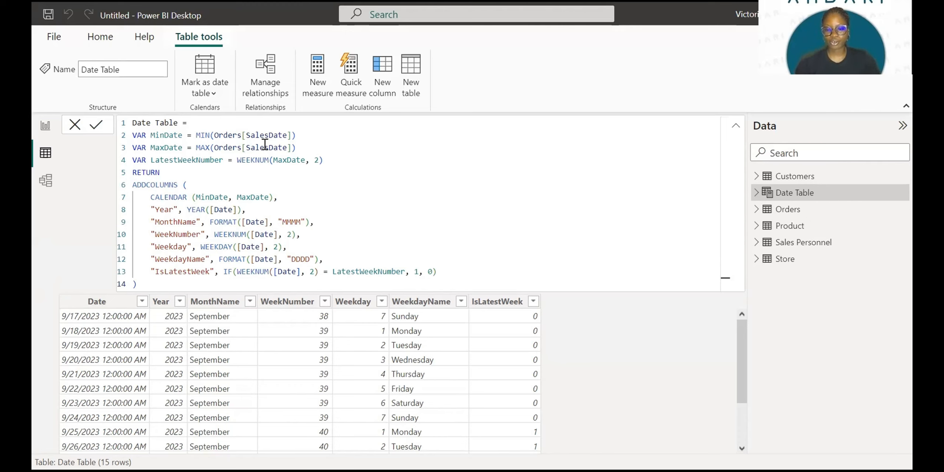
left_click_drag(148, 148, 192, 148)
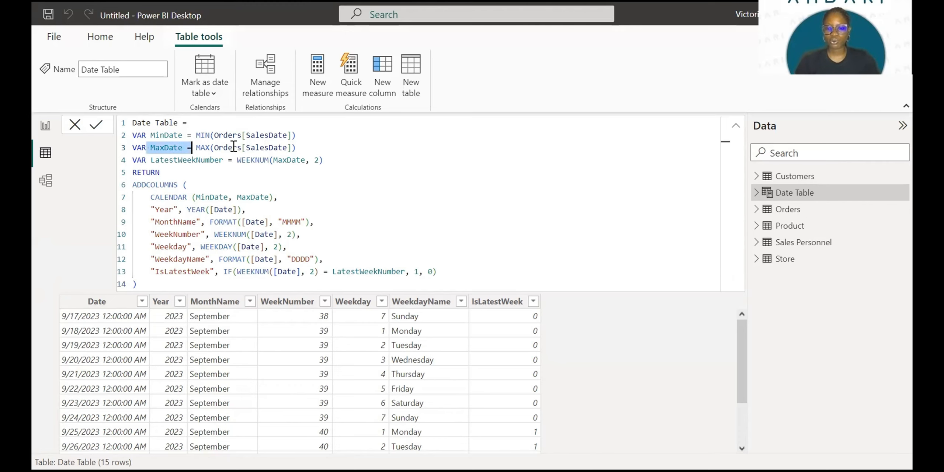
Check the Year and IsLatestWeek expressions against the Date Table's Date, Weekday and IsLatestWeek rows, and collapse the formula to see all dates.
left_click(234, 210)
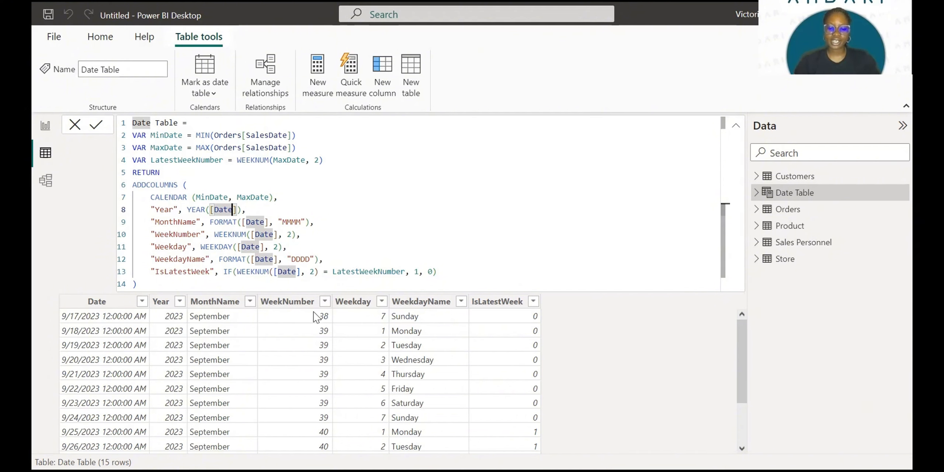
left_click(370, 305)
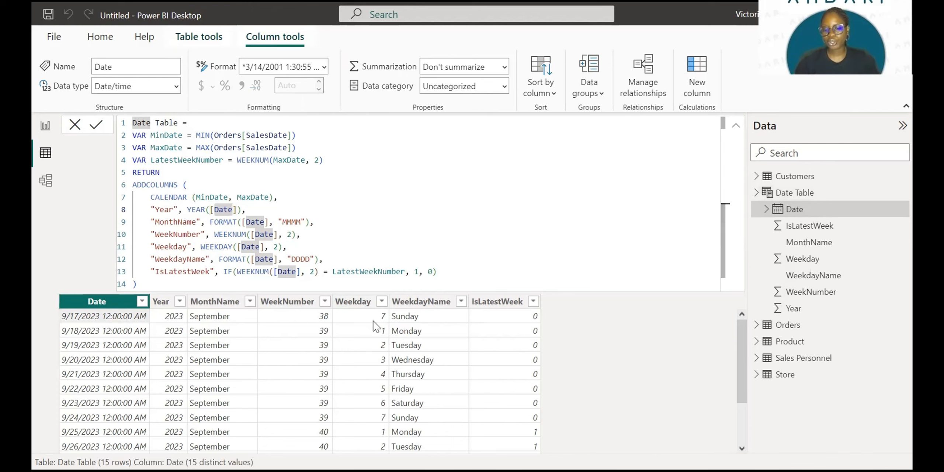
left_click(379, 325)
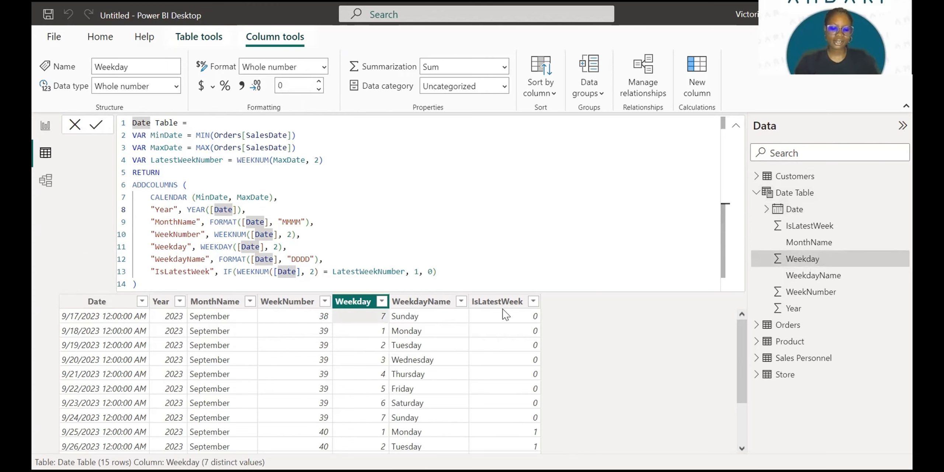
left_click(351, 272)
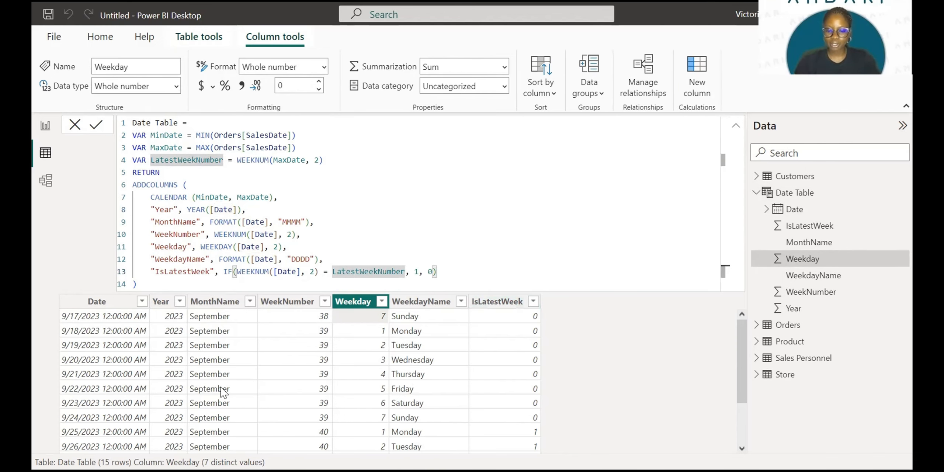
scroll(218, 391, "down", 2)
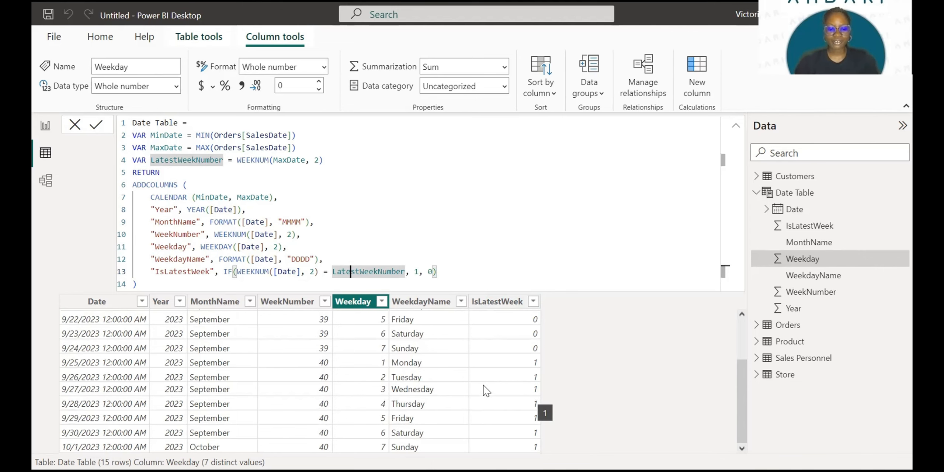
scroll(293, 398, "up", 3)
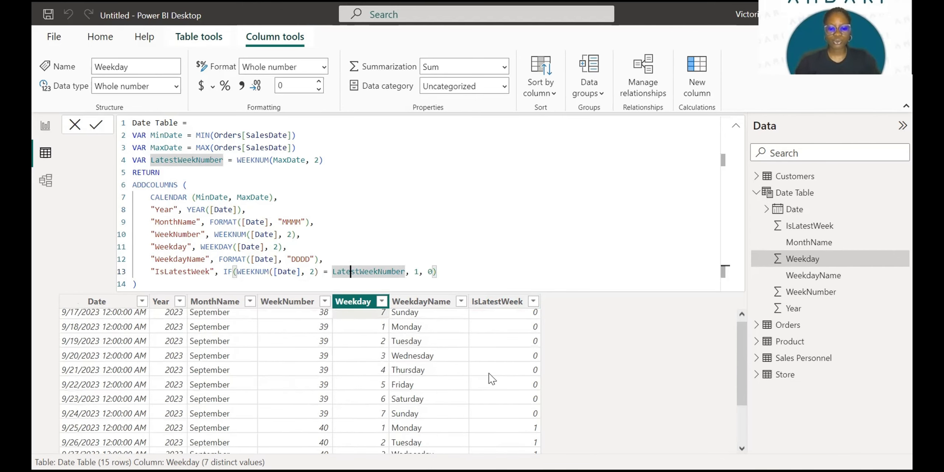
scroll(491, 373, "up", 1)
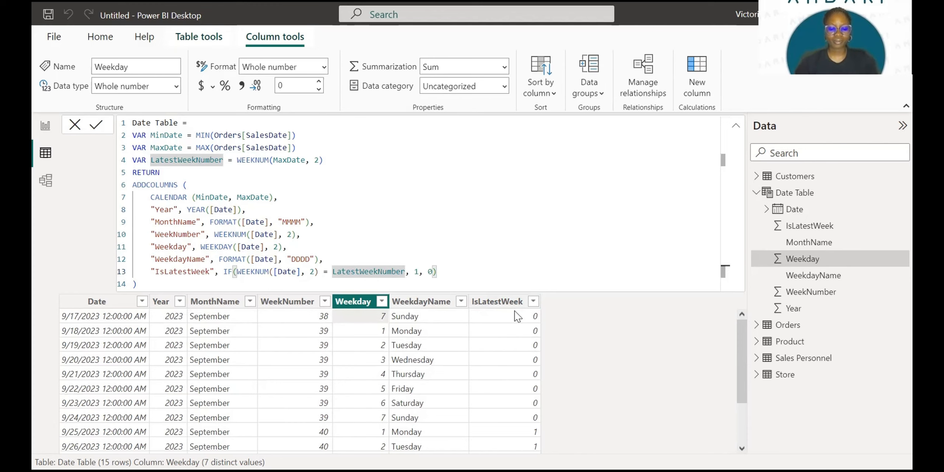
scroll(522, 351, "up", 1)
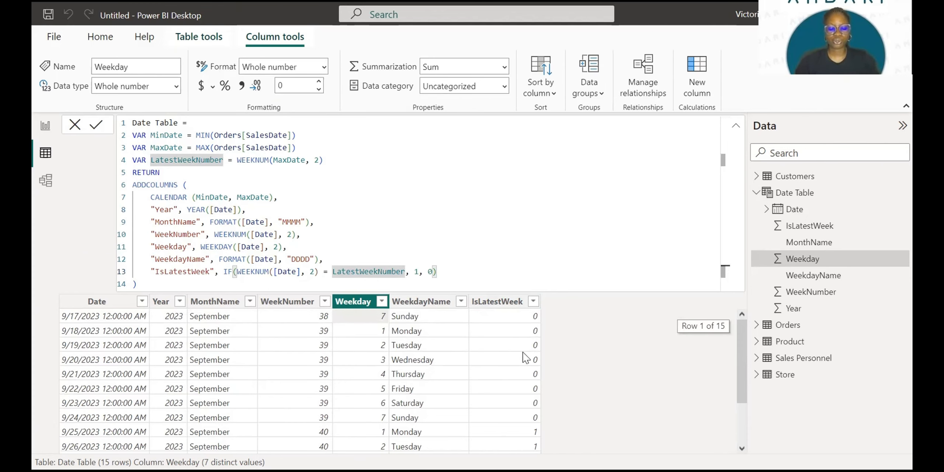
left_click(736, 125)
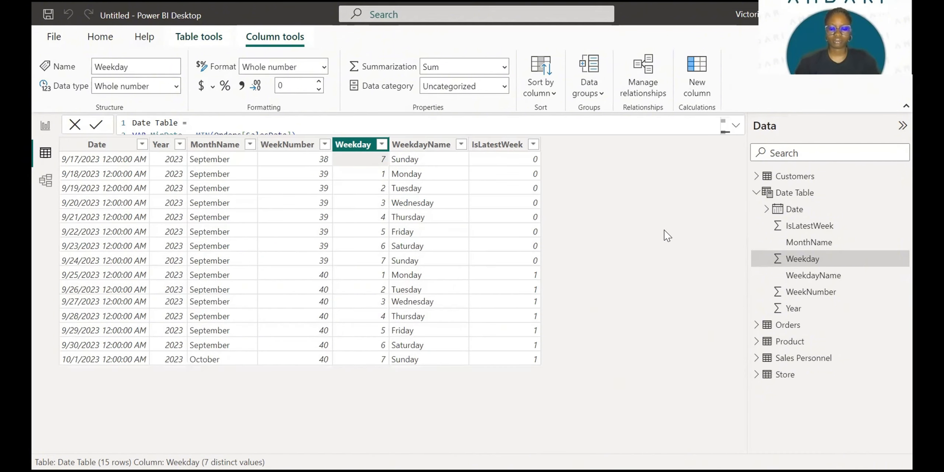